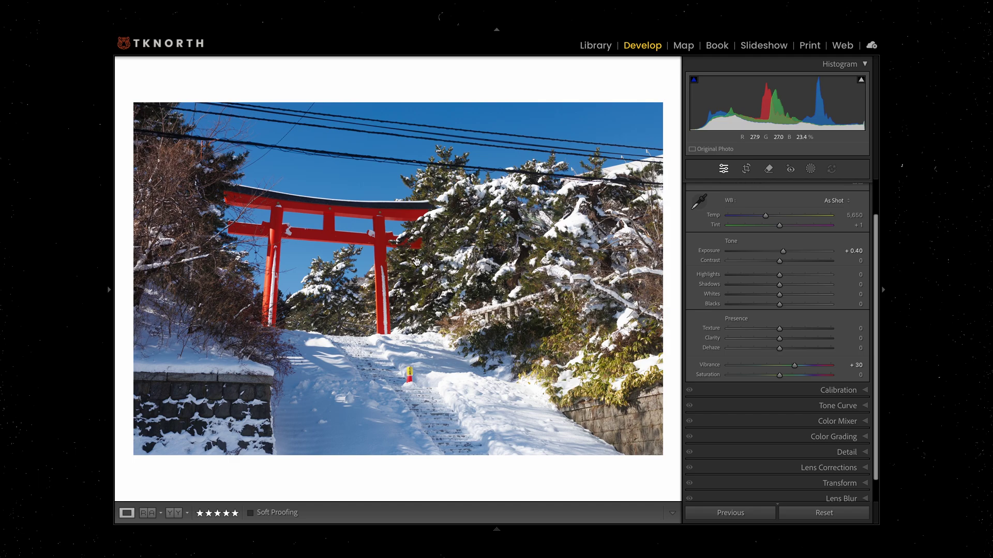
Step: Send the torii photo from Lightroom Classic to the Dehancer plugin with its Cinestill 800T last edits
right_click(419, 178)
mouse_move(454, 279)
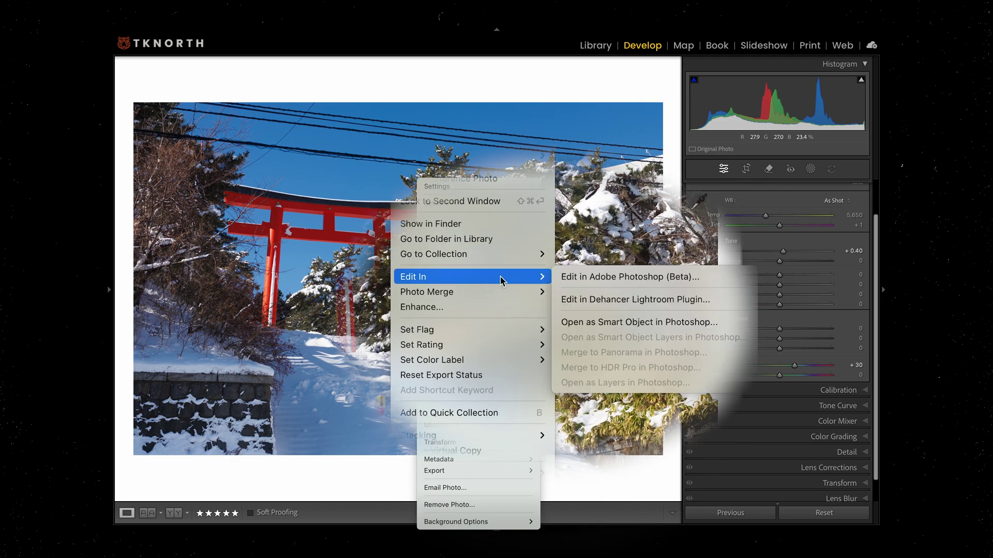
left_click(618, 301)
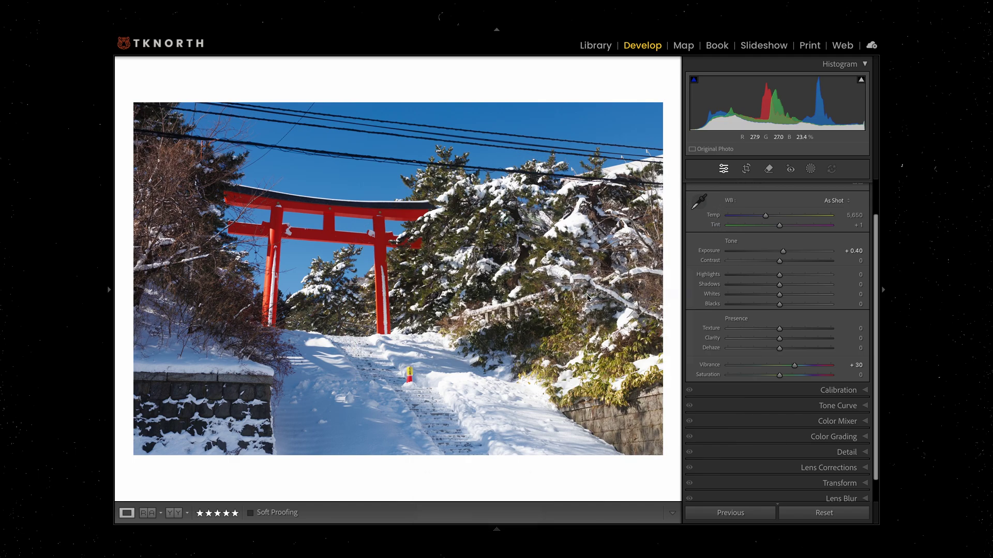
left_click(565, 258)
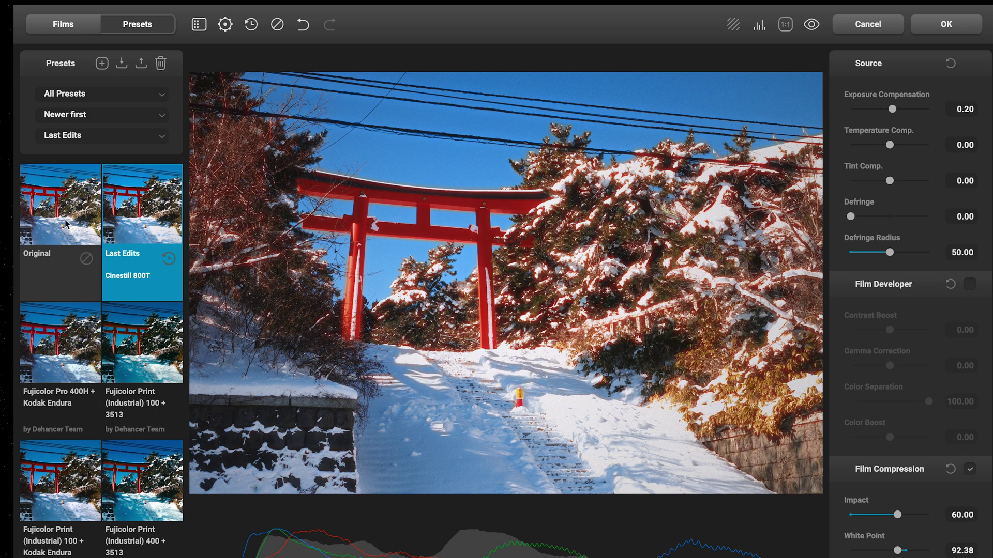
Step: Compare the Original and Last Edits presets, then browse the film stock profiles
left_click(67, 222)
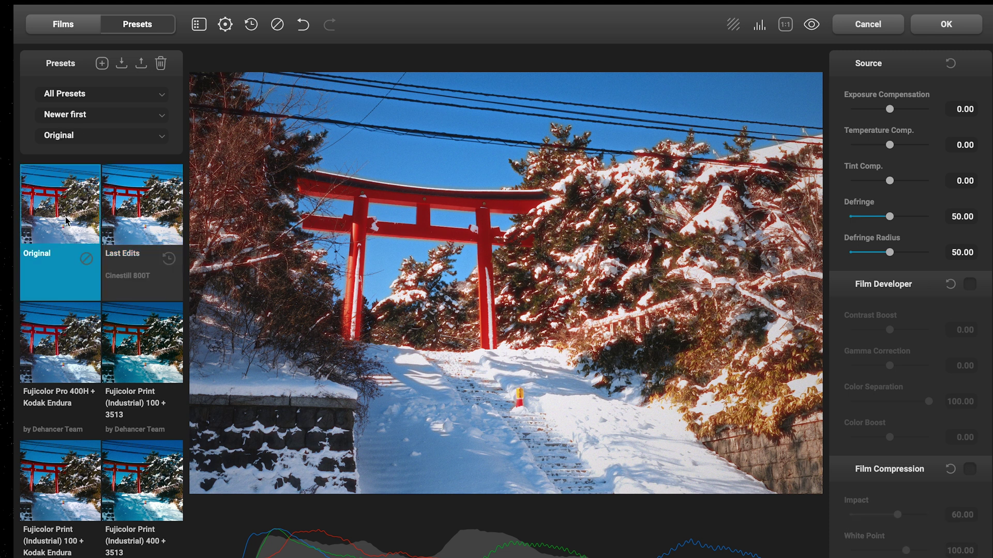
left_click(143, 210)
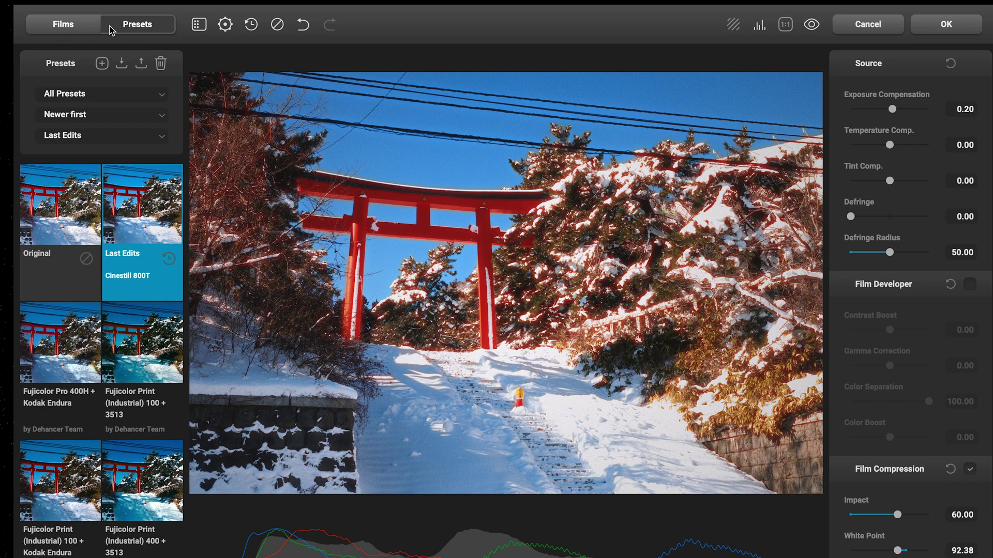
left_click(65, 27)
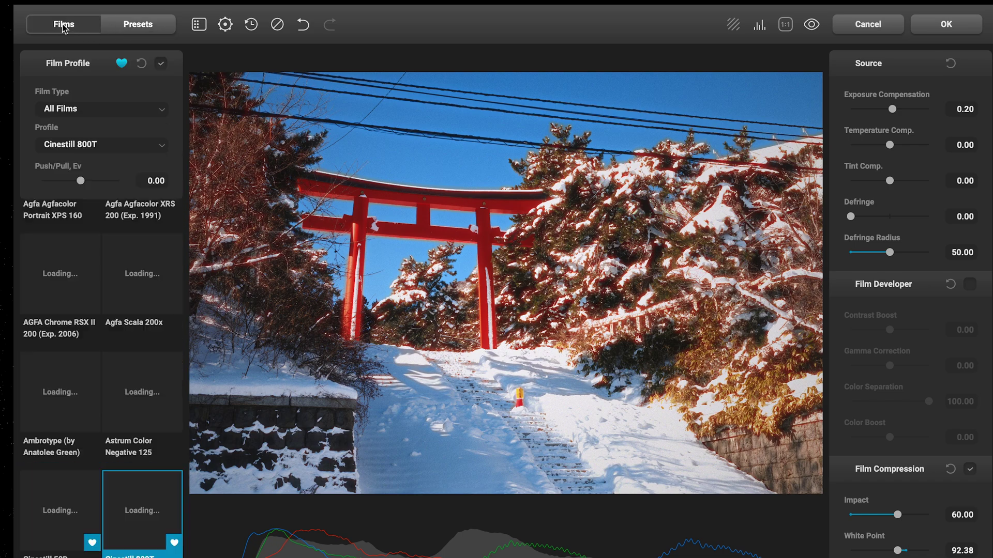
scroll(83, 258, "up", 1)
scroll(83, 257, "up", 1)
scroll(80, 424, "down", 1)
scroll(80, 423, "down", 2)
scroll(80, 424, "up", 1)
scroll(80, 424, "down", 3)
scroll(78, 425, "down", 2)
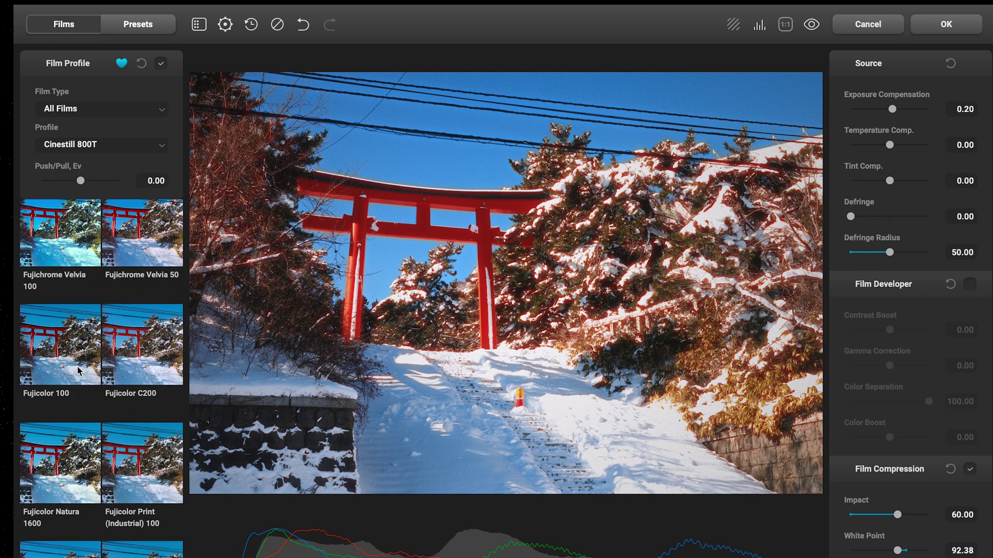
scroll(50, 421, "up", 6)
Step: Browse the saved presets and apply Agfa XRS 200, then Rollei CN200 + Kodak Endura
left_click(136, 28)
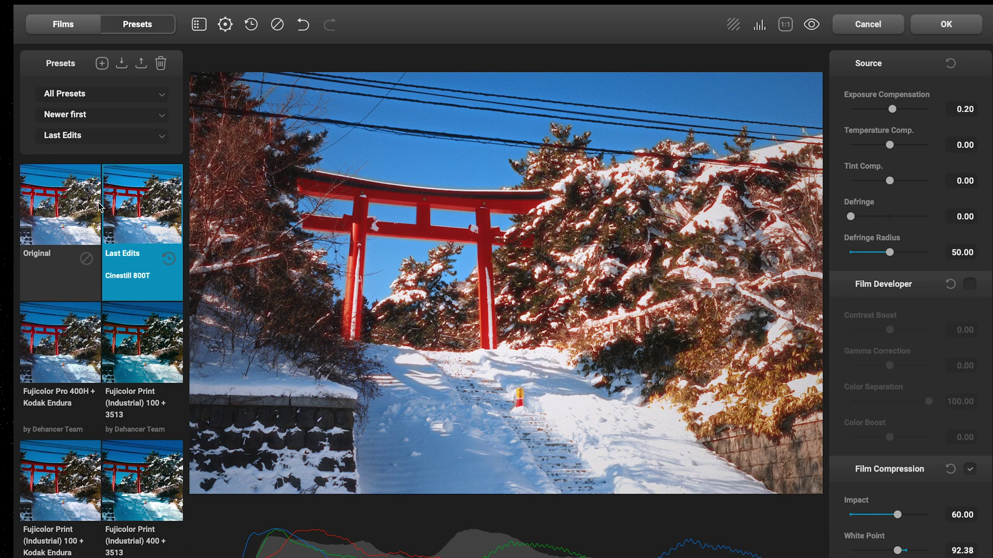
scroll(93, 370, "down", 2)
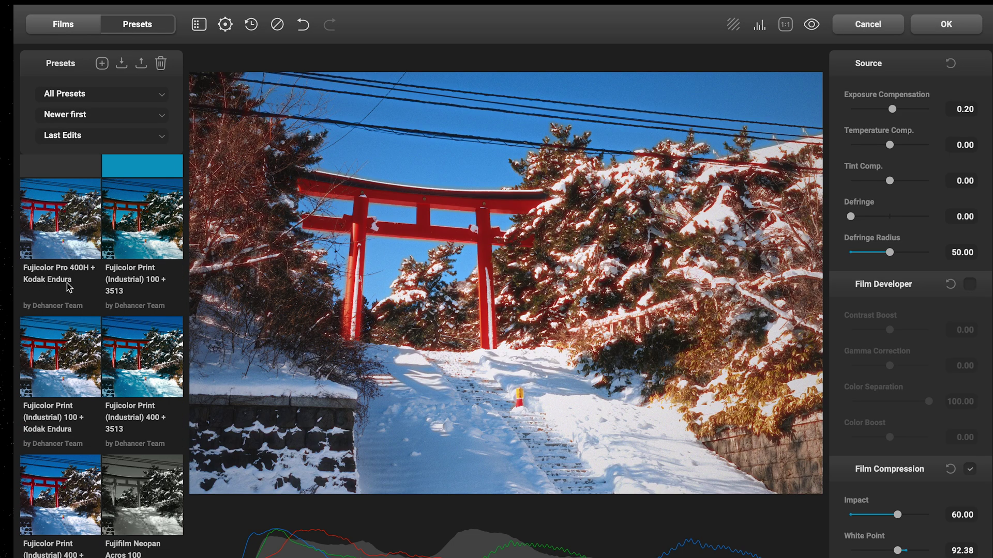
scroll(143, 296, "down", 4)
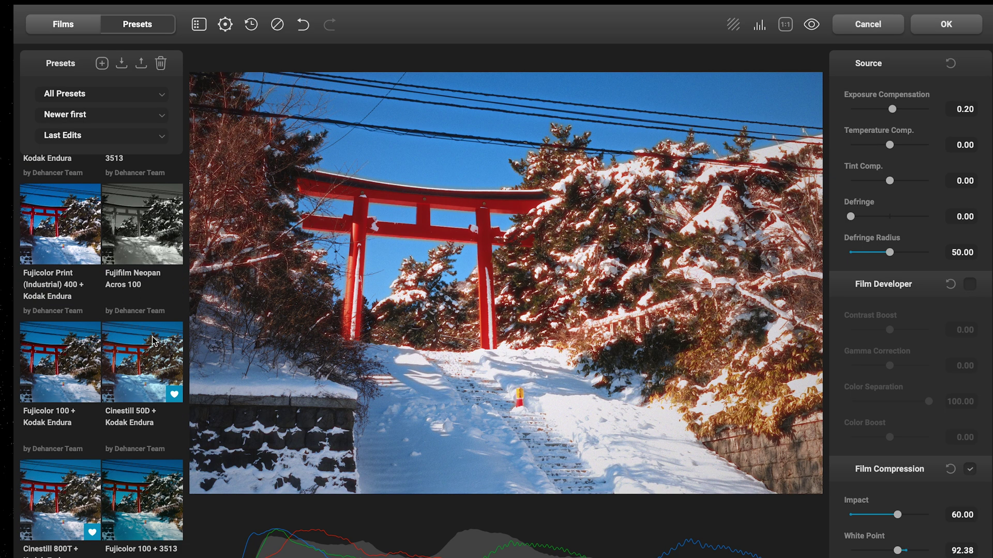
scroll(139, 372, "down", 4)
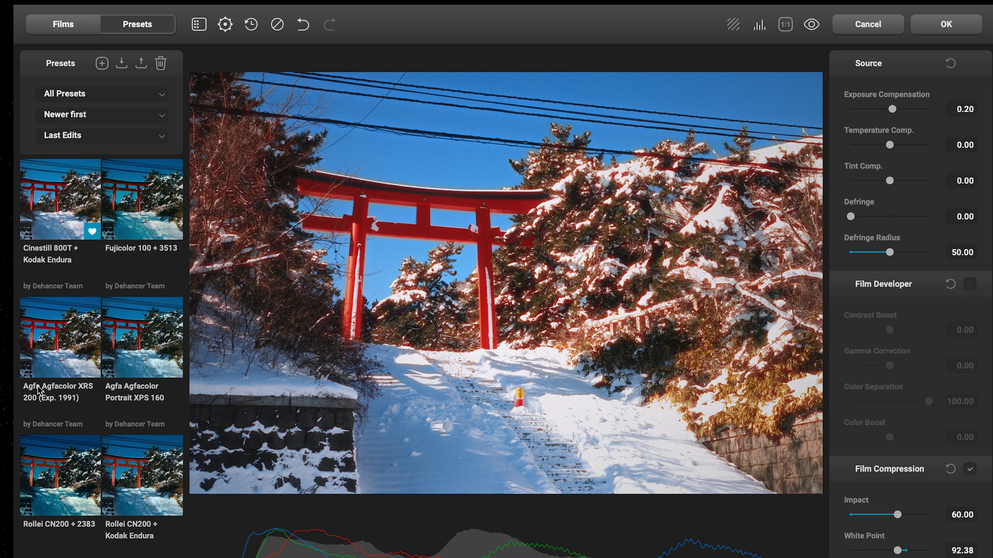
scroll(69, 385, "down", 1)
left_click(61, 330)
scroll(88, 387, "down", 1)
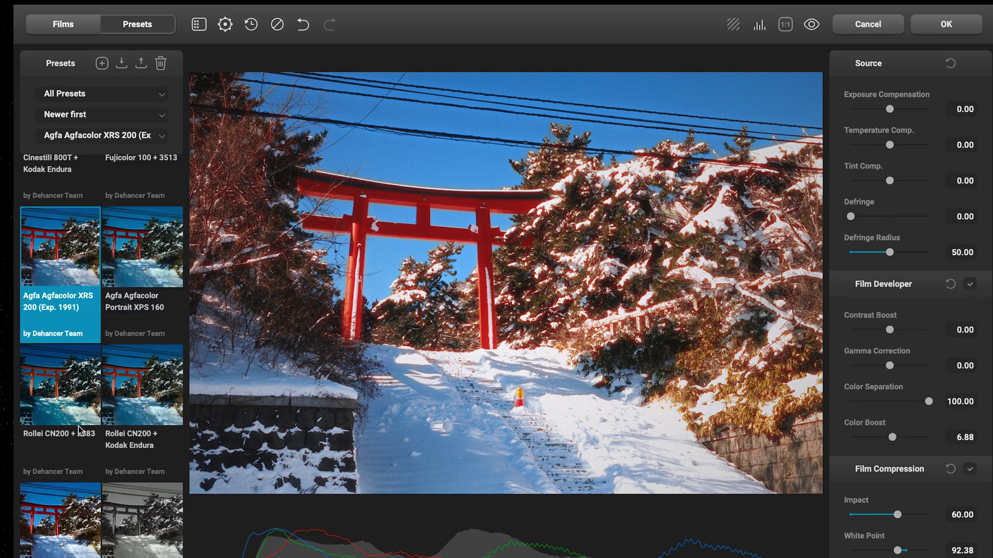
left_click(118, 442)
scroll(115, 469, "down", 1)
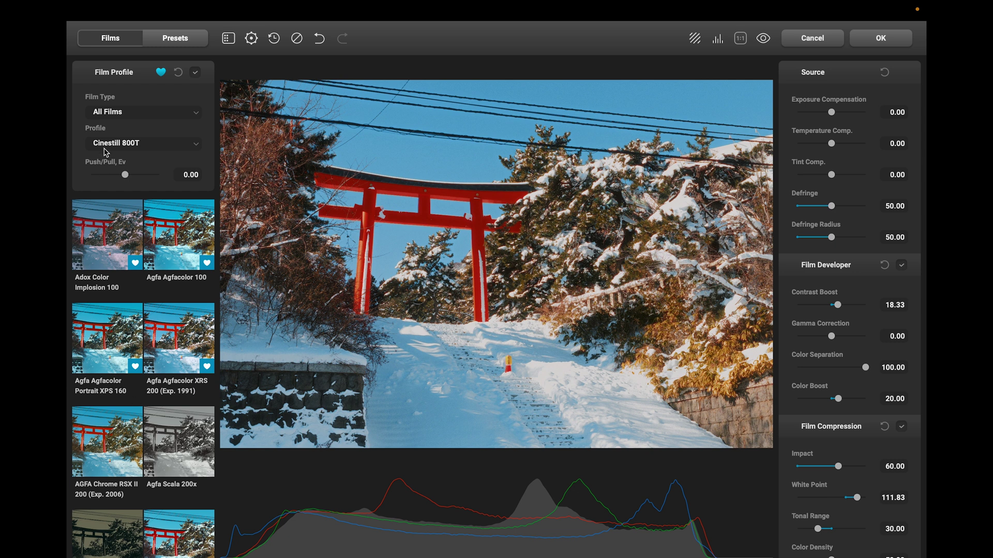
Step: Set the film Push/Pull to -0.50 Ev
left_click(104, 149)
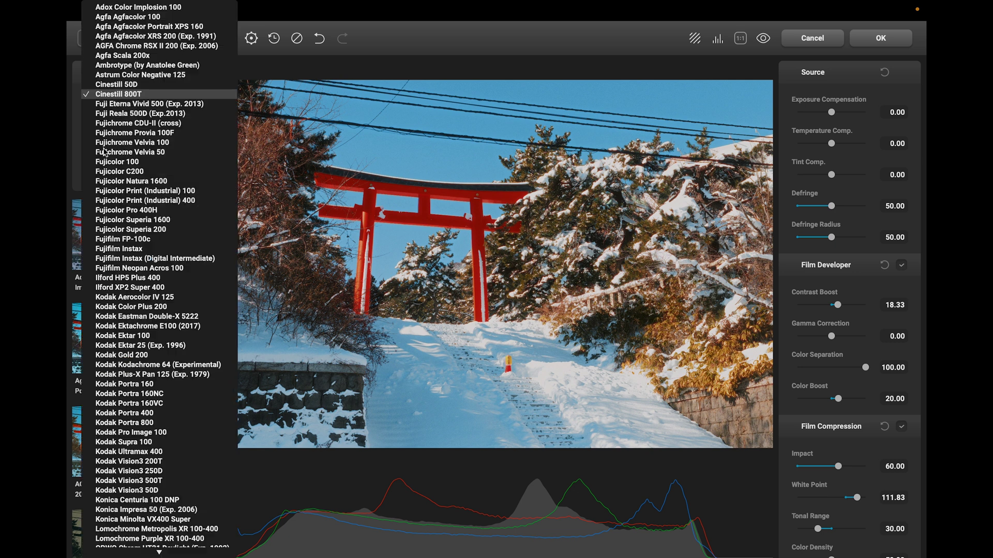
scroll(232, 403, "down", 3)
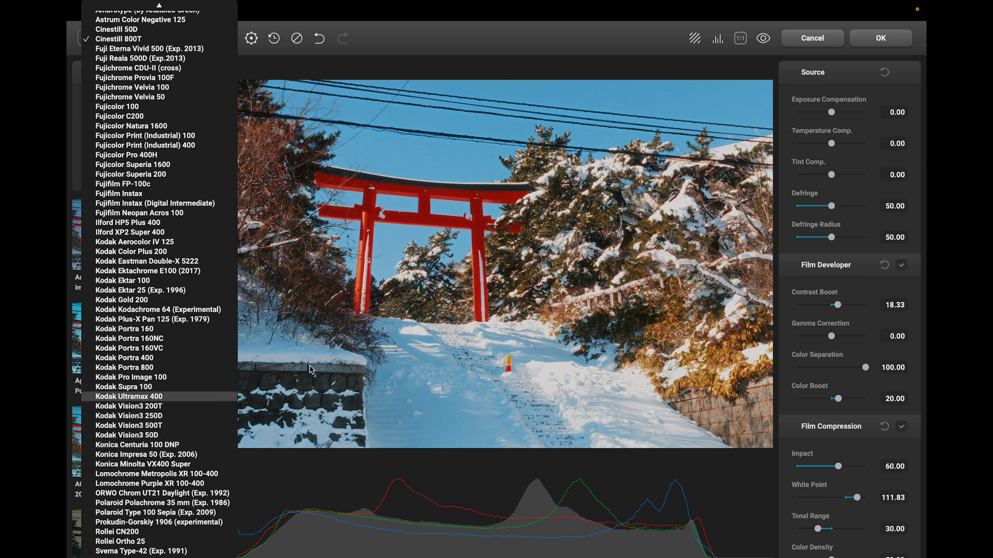
key("Escape")
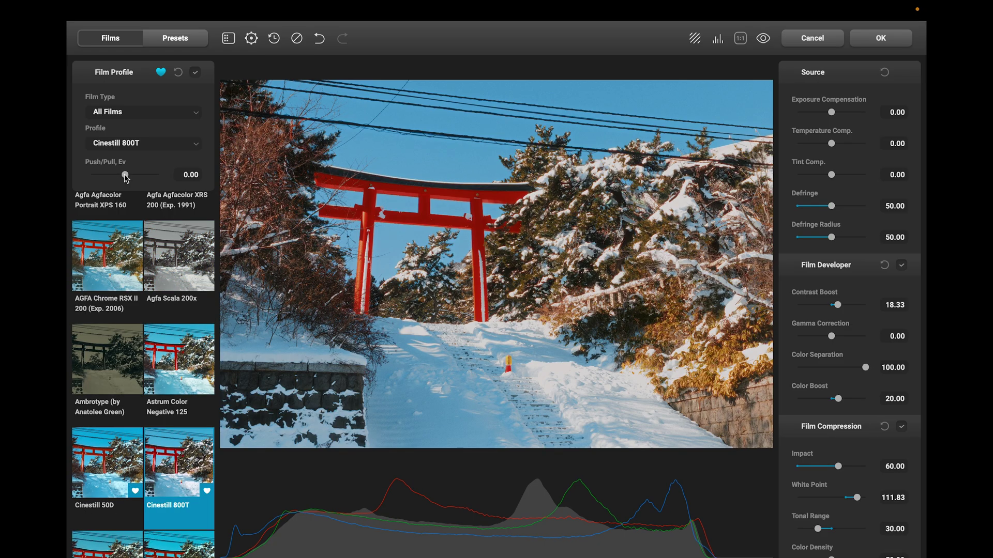
mouse_move(126, 177)
left_mouse_down()
mouse_move(117, 177)
mouse_move(138, 180)
mouse_move(117, 177)
left_mouse_up()
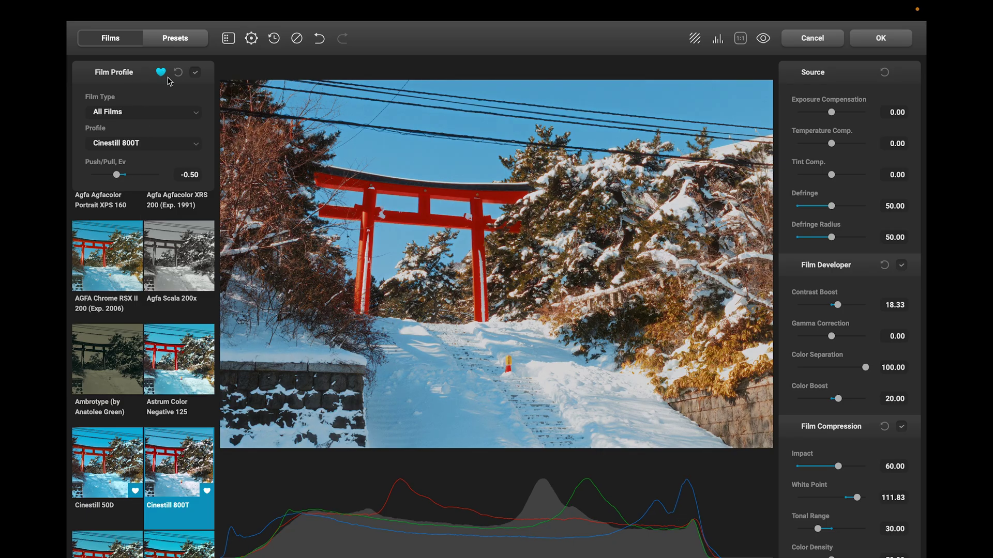
Step: Filter films to Favorites and try Cinestill 50D, Agfacolor 100 and Kodak Ektachrome E100 (2017)
left_click(149, 114)
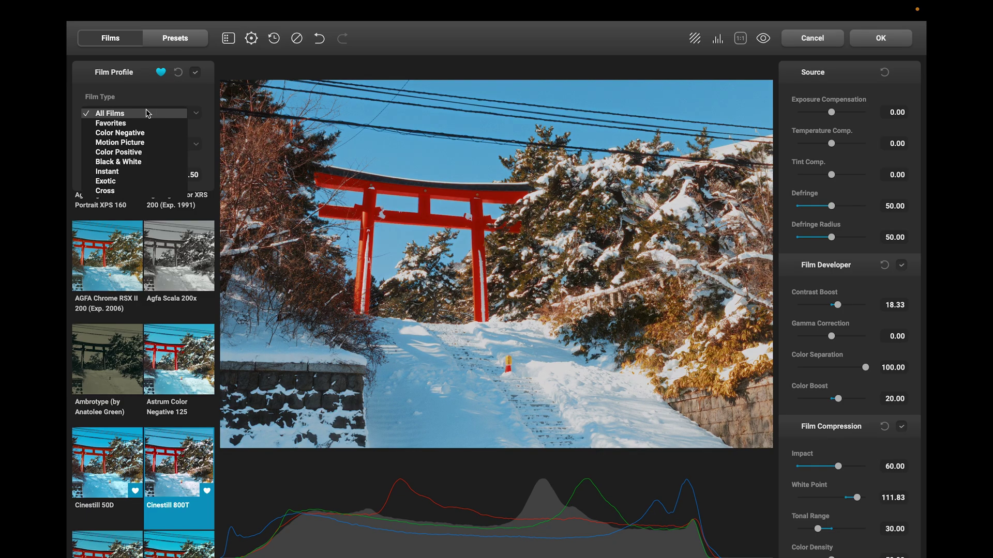
left_click(133, 124)
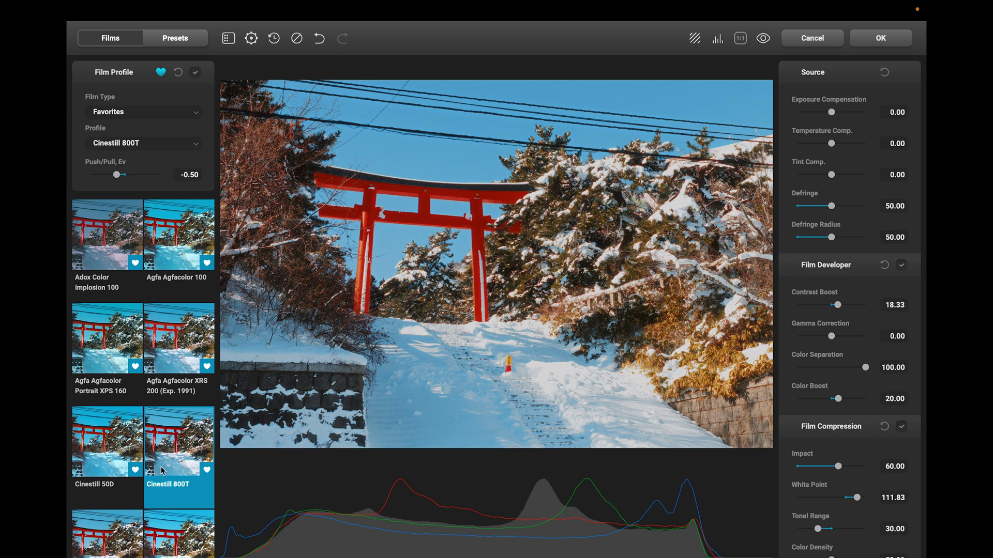
left_click(108, 455)
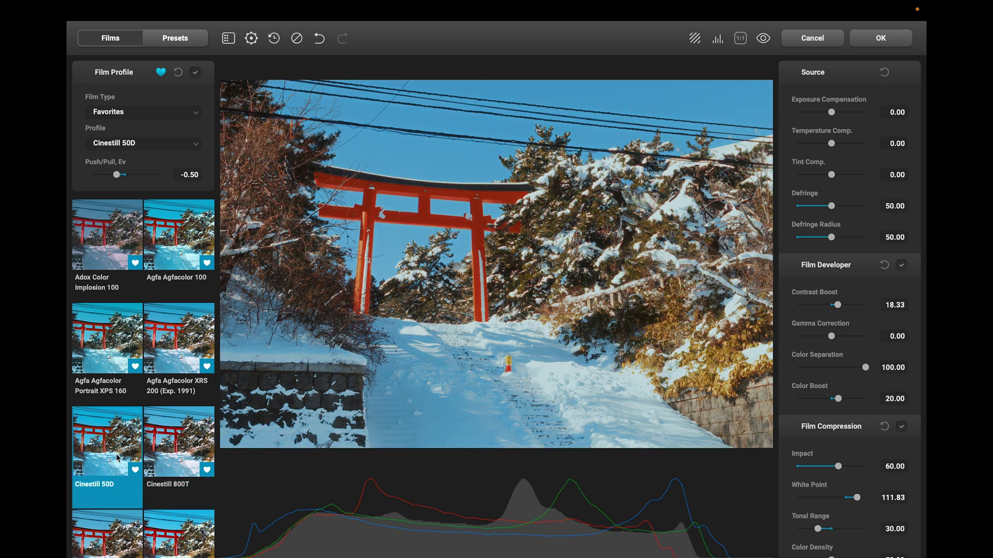
left_click(176, 242)
scroll(171, 328, "down", 5)
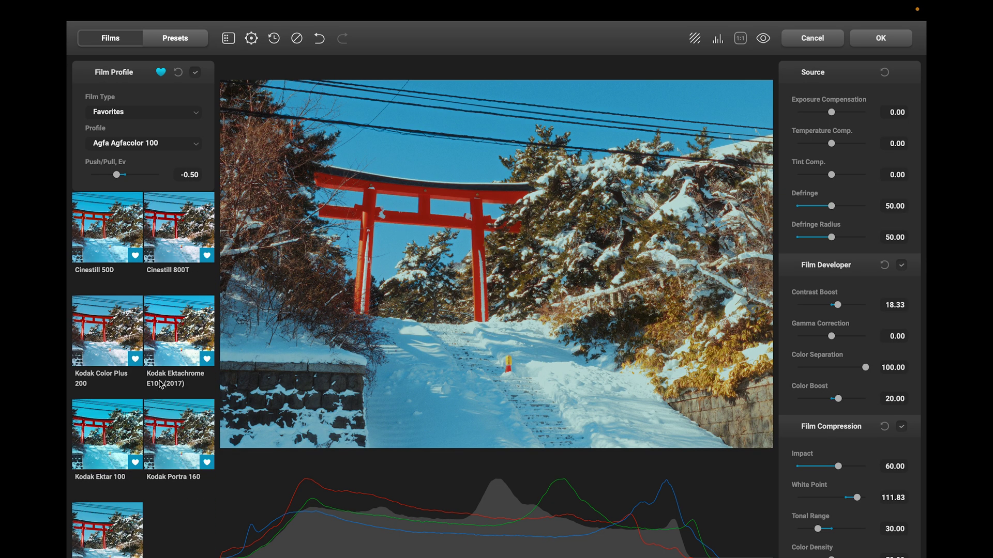
left_click(175, 330)
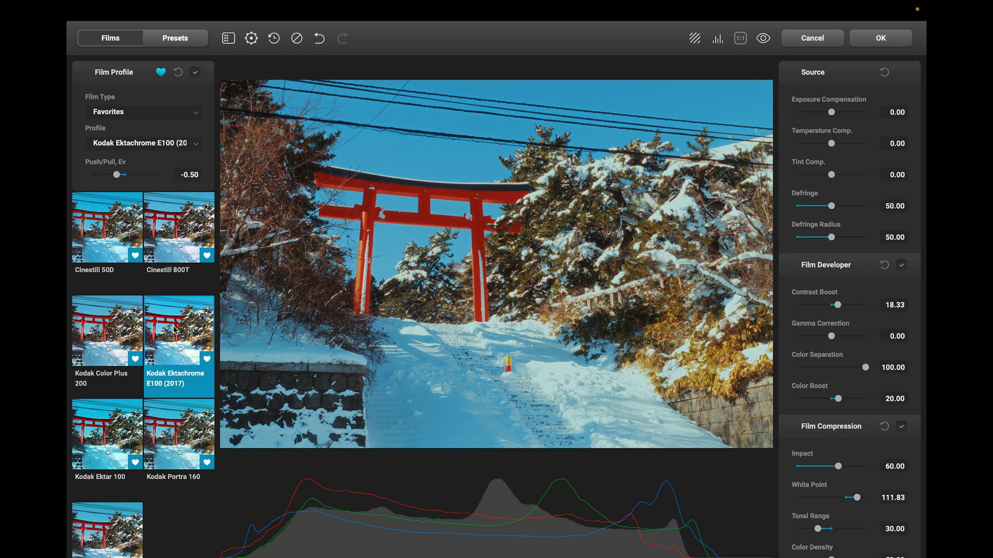
scroll(169, 372, "down", 1)
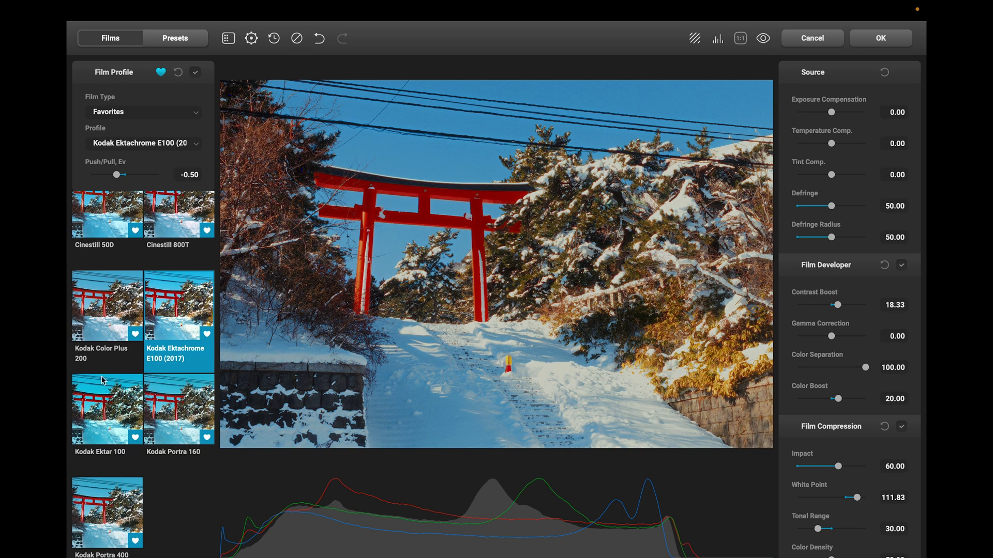
Step: Try the Kodak Ektar 100, Portra 160 and Portra 400 film looks
left_click(106, 409)
left_click(189, 416)
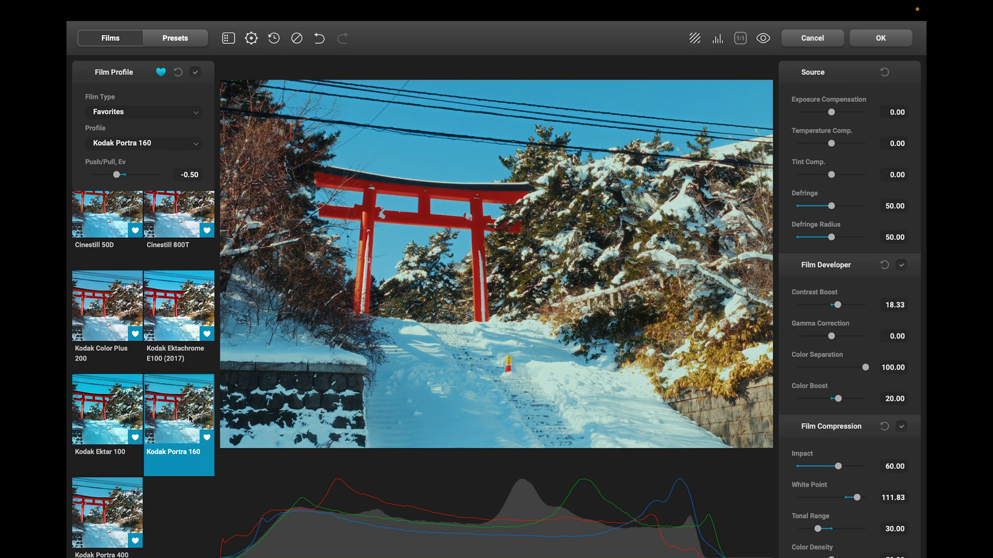
scroll(172, 498, "down", 1)
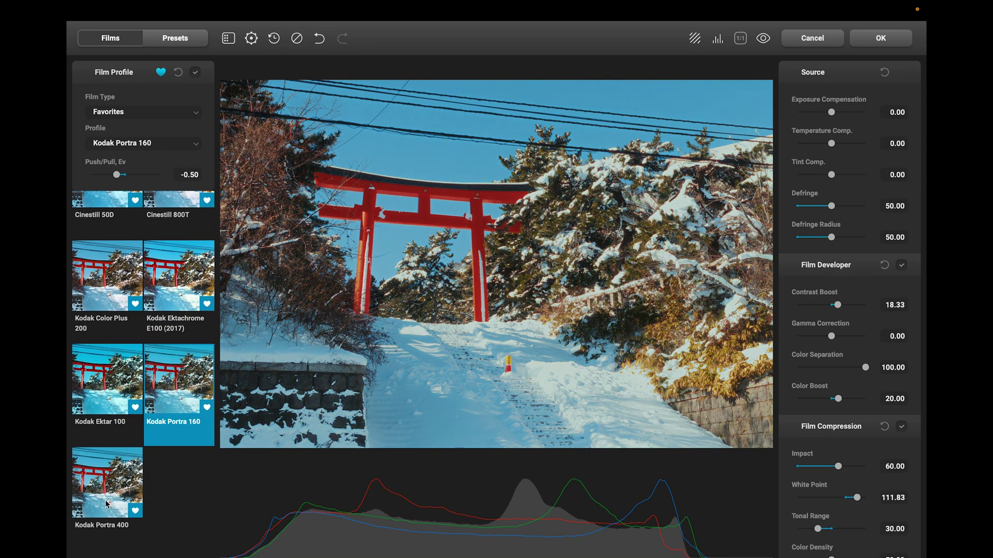
left_click(128, 503)
scroll(155, 455, "up", 3)
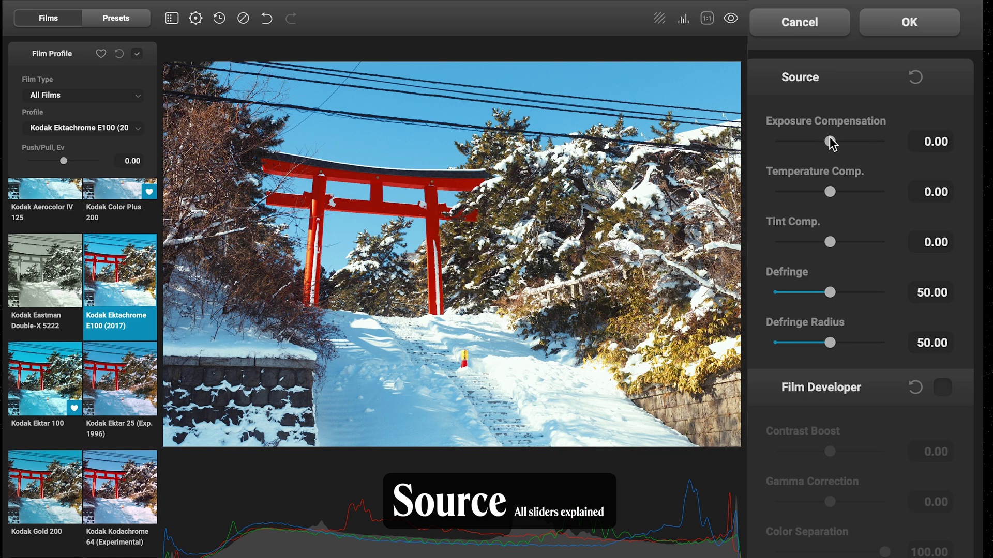
left_click_drag(830, 142, 836, 142)
double_click(836, 142)
mouse_move(829, 195)
left_mouse_down()
mouse_move(816, 194)
mouse_move(838, 195)
left_mouse_up()
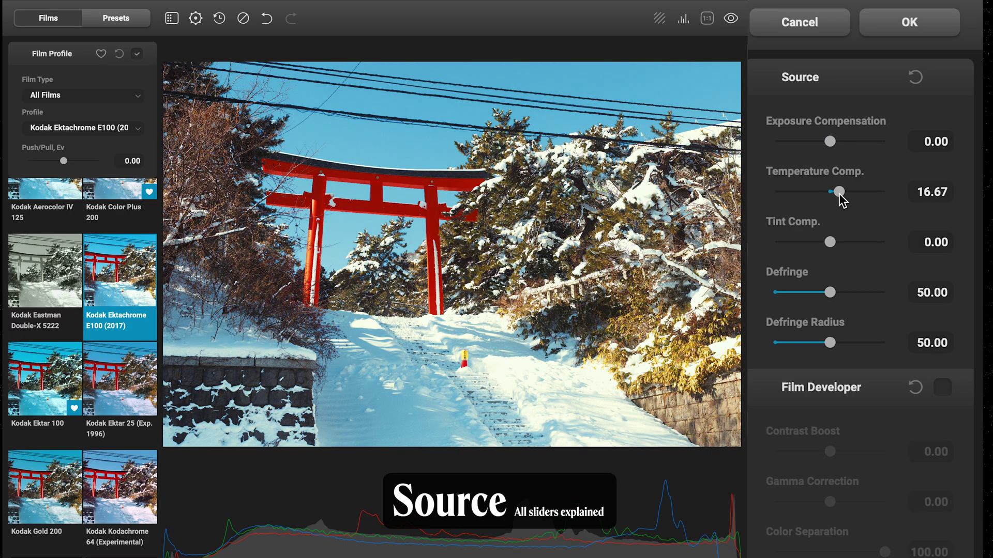
double_click(838, 196)
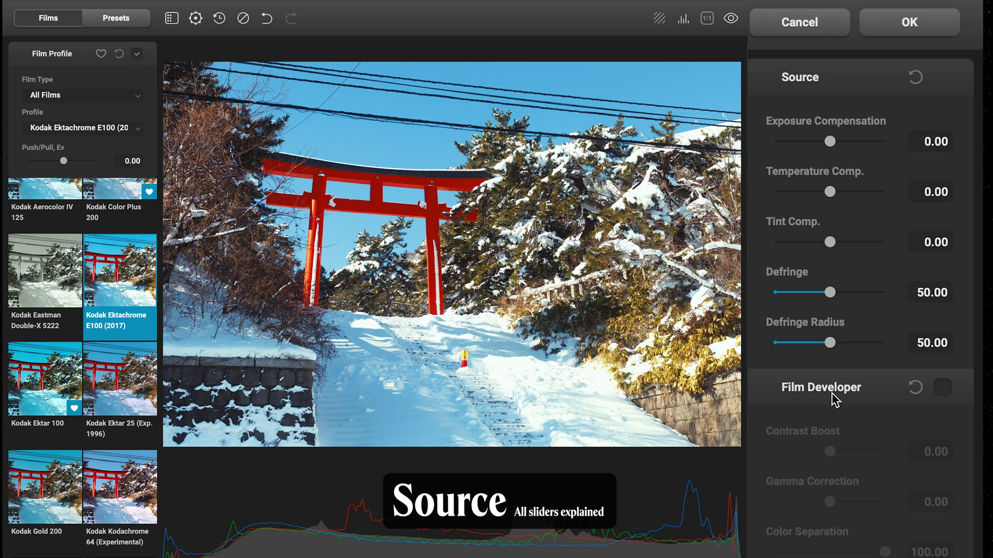
scroll(831, 405, "down", 5)
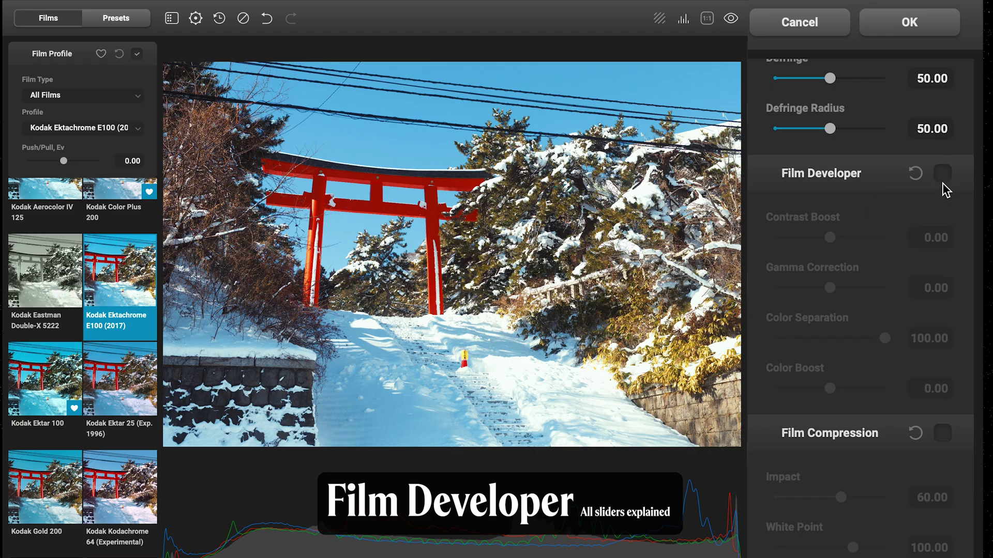
Step: Turn on Film Developer with Contrast Boost at 18.33 and Color Boost at 20.00
left_click(941, 175)
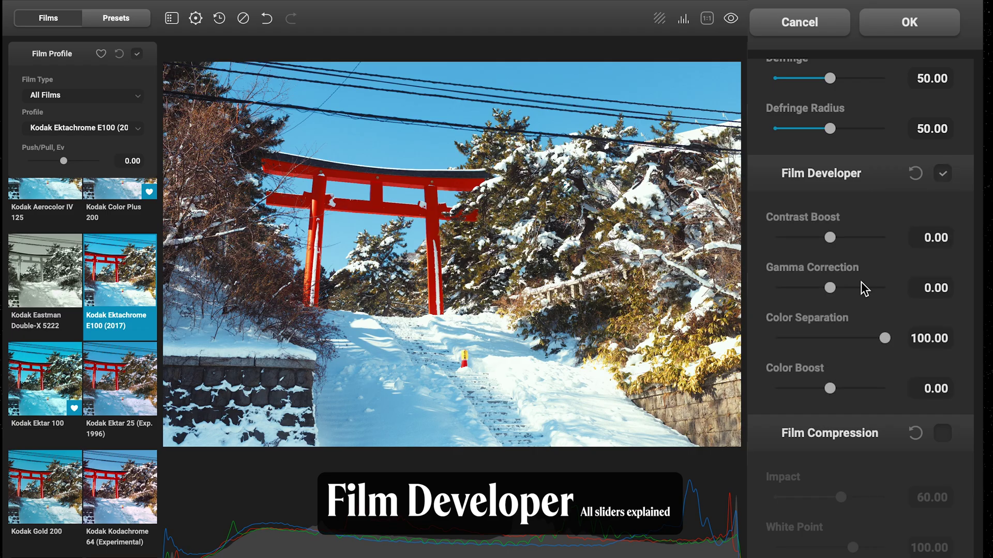
left_click_drag(836, 237, 840, 238)
left_click_drag(830, 389, 841, 391)
scroll(855, 395, "down", 6)
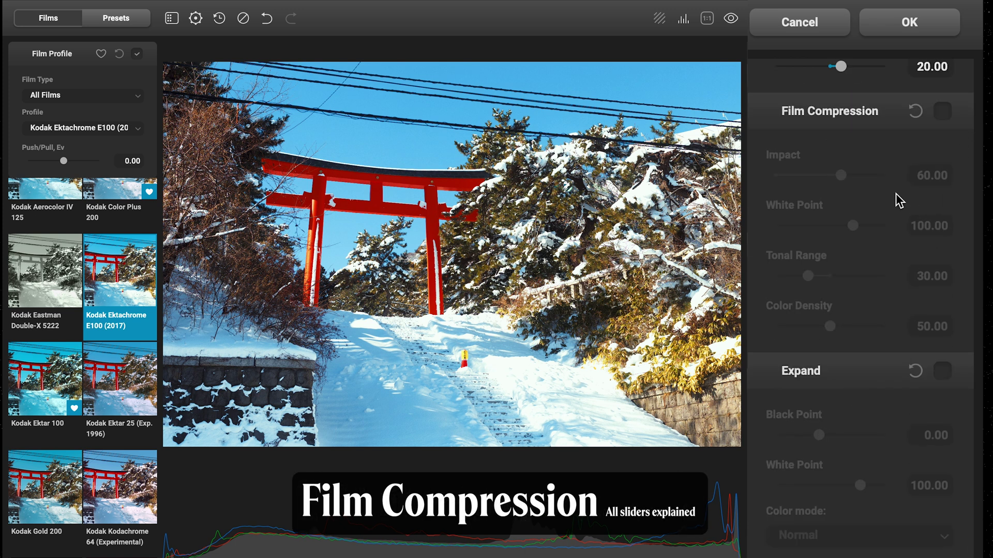
Step: Enable Film Compression and raise White Point to 111.83 until highlight clipping disappears
left_click(942, 113)
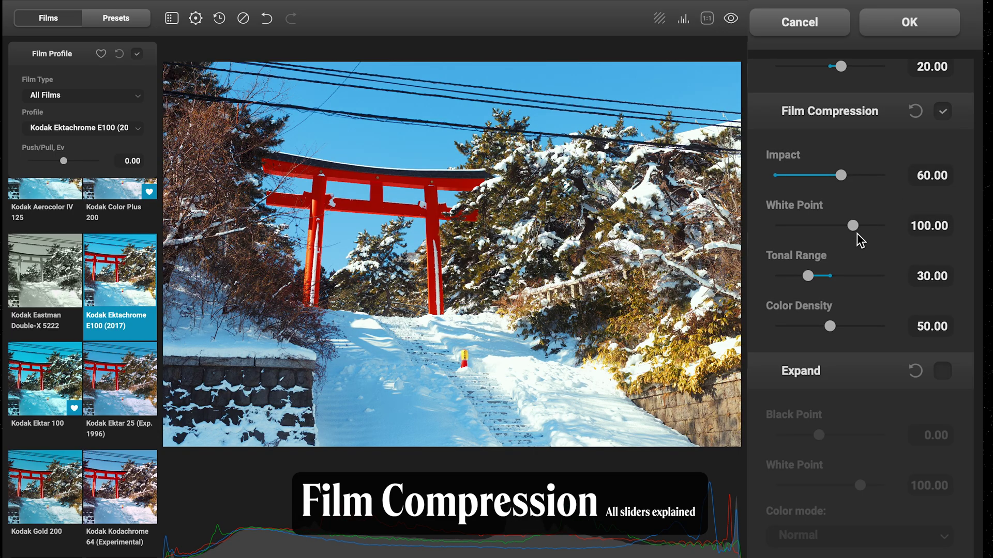
mouse_move(853, 226)
left_mouse_down()
mouse_move(834, 228)
mouse_move(854, 227)
left_mouse_up()
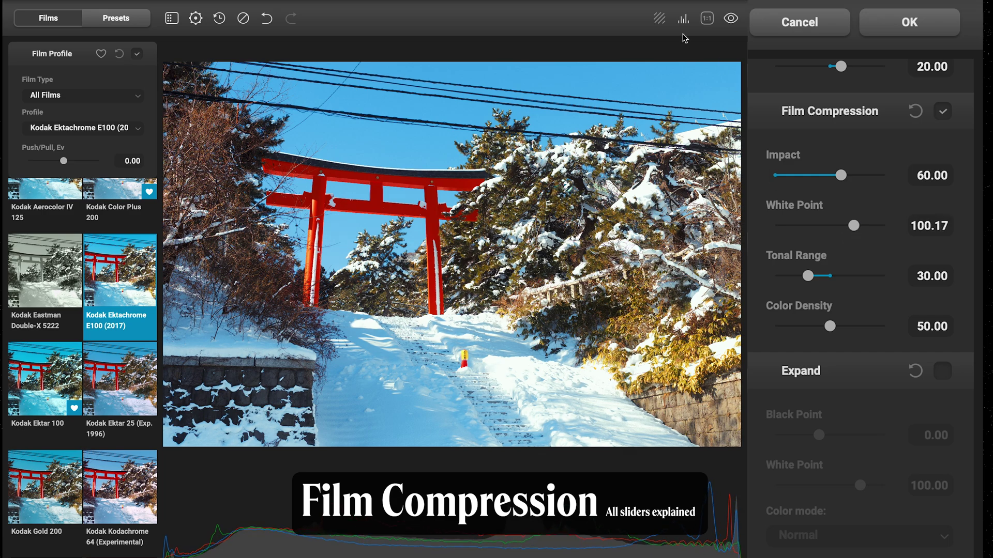
left_click(660, 20)
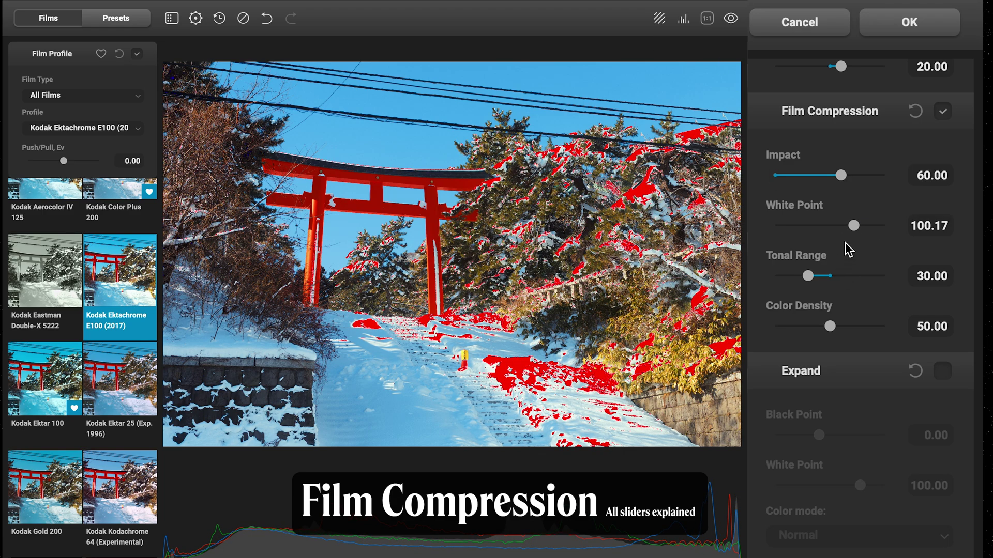
left_click_drag(853, 228, 875, 234)
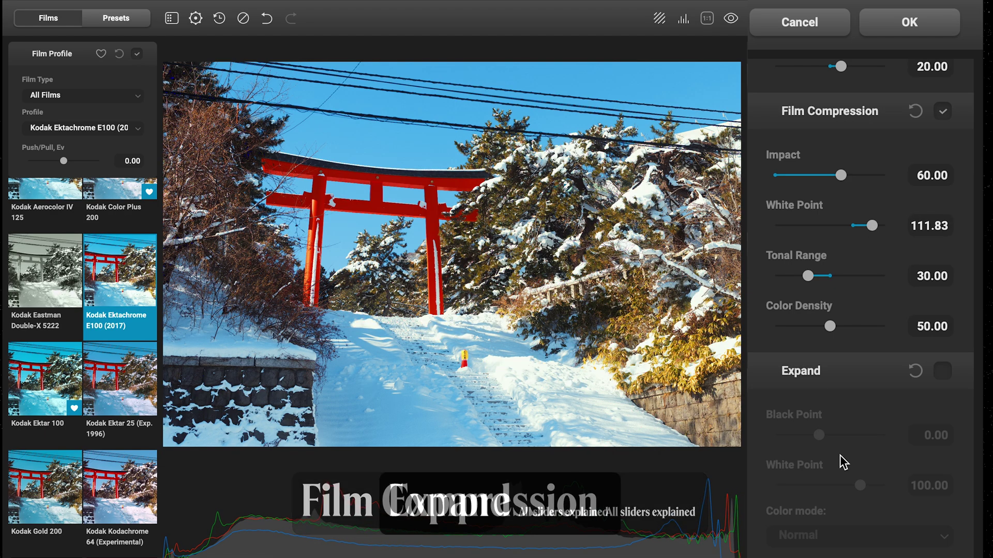
Step: Enable Expand with Black Point -2.08 and White Point 106.50
scroll(843, 462, "down", 3)
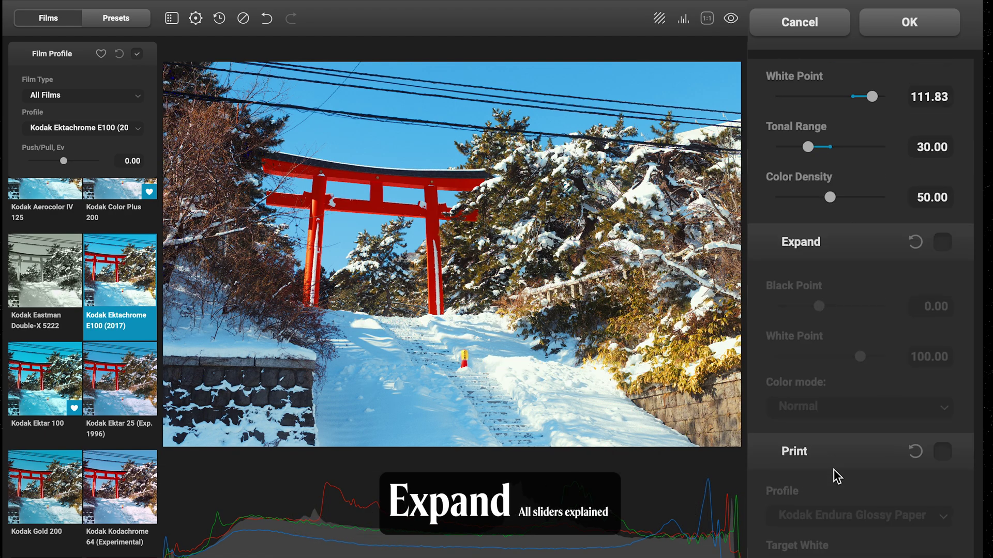
left_click(943, 243)
left_click_drag(821, 309, 815, 308)
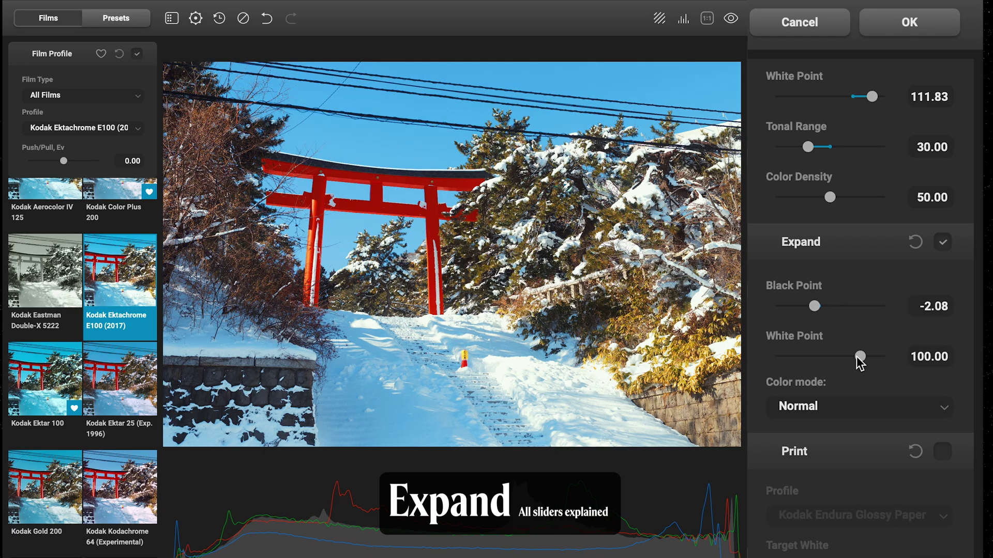
mouse_move(859, 356)
left_mouse_down()
mouse_move(847, 357)
mouse_move(868, 361)
left_mouse_up()
Step: Enable Print and set its profile to Linear
scroll(840, 478, "down", 5)
left_click(944, 212)
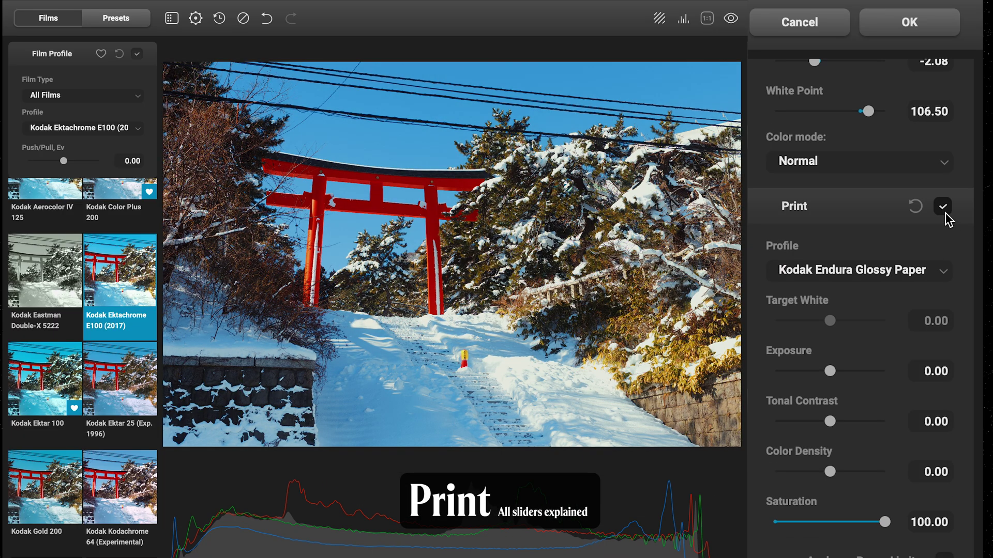
left_click(857, 273)
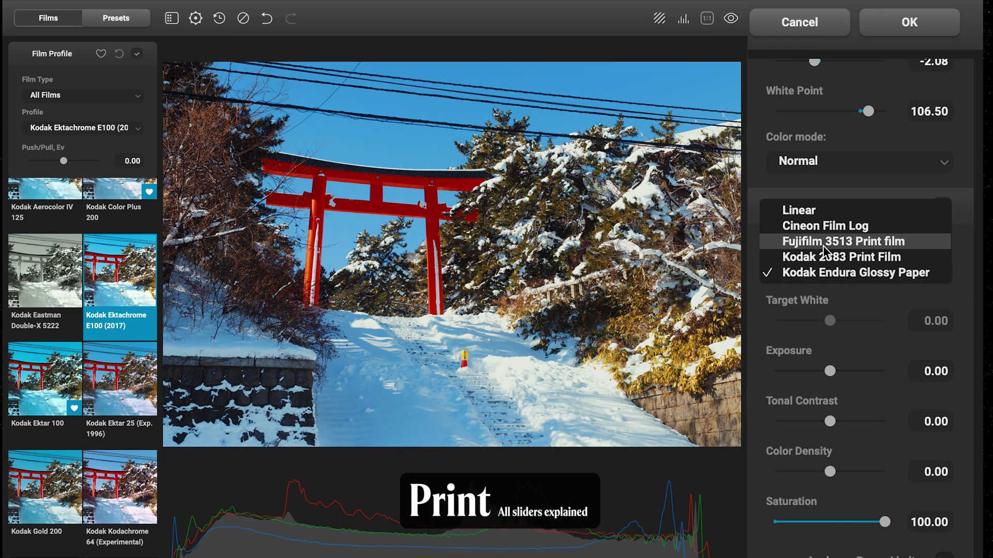
left_click(798, 212)
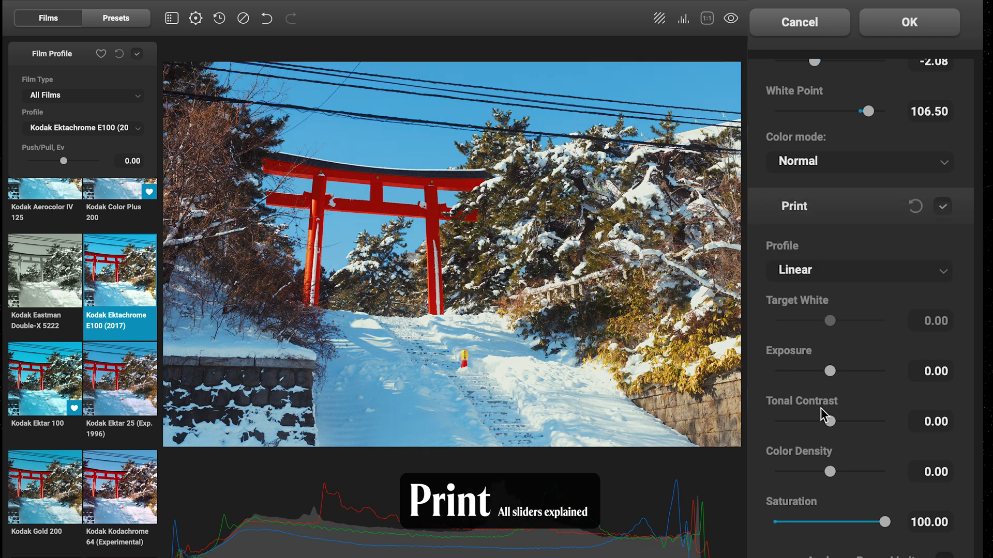
scroll(820, 408, "down", 8)
Step: Enable Color Head with Magenta-Green and Cyan-Red at 1.67 and Impact lowered to 92.50
left_click(943, 137)
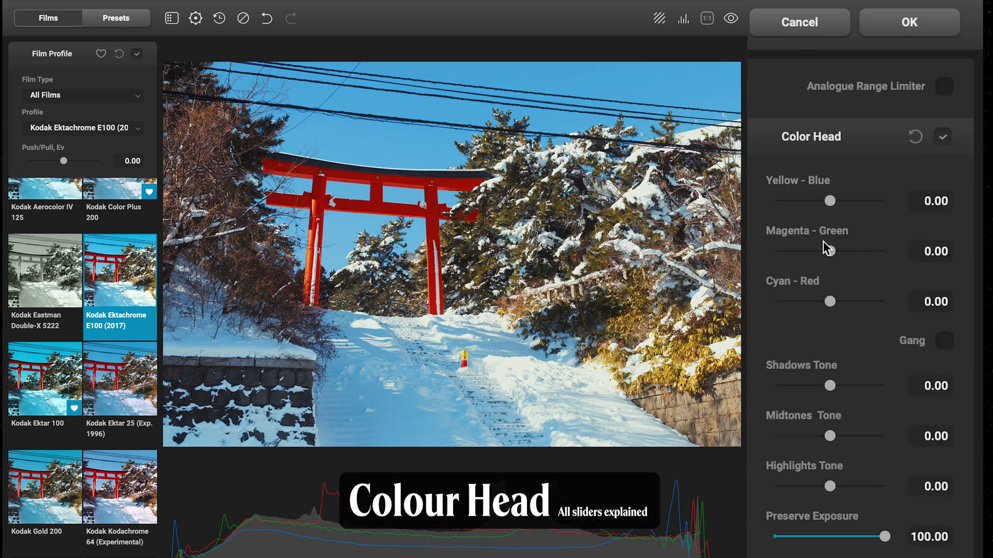
left_click_drag(829, 205, 829, 204)
left_click_drag(831, 255, 831, 255)
left_click_drag(828, 301, 831, 301)
scroll(811, 470, "down", 1)
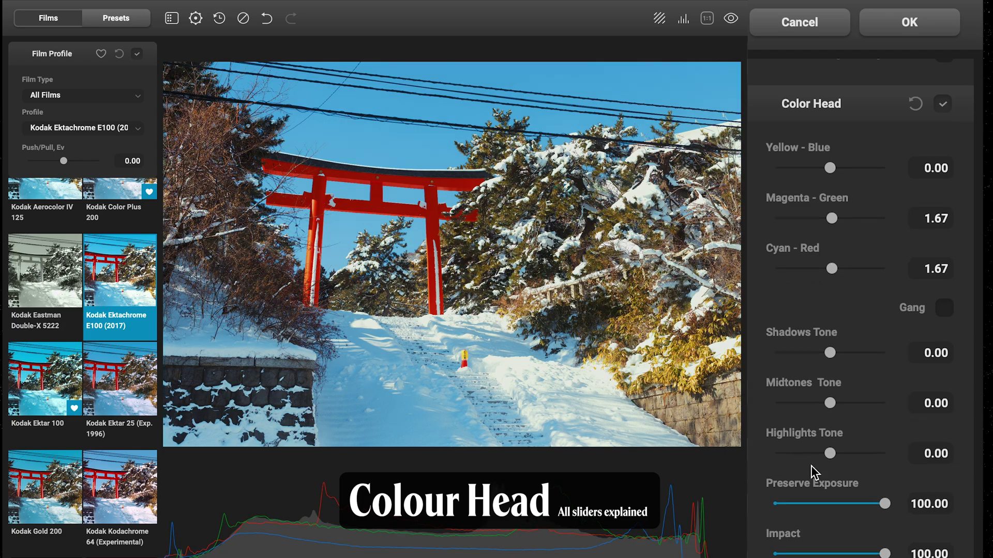
mouse_move(885, 539)
left_mouse_down()
mouse_move(806, 539)
mouse_move(877, 543)
left_mouse_up()
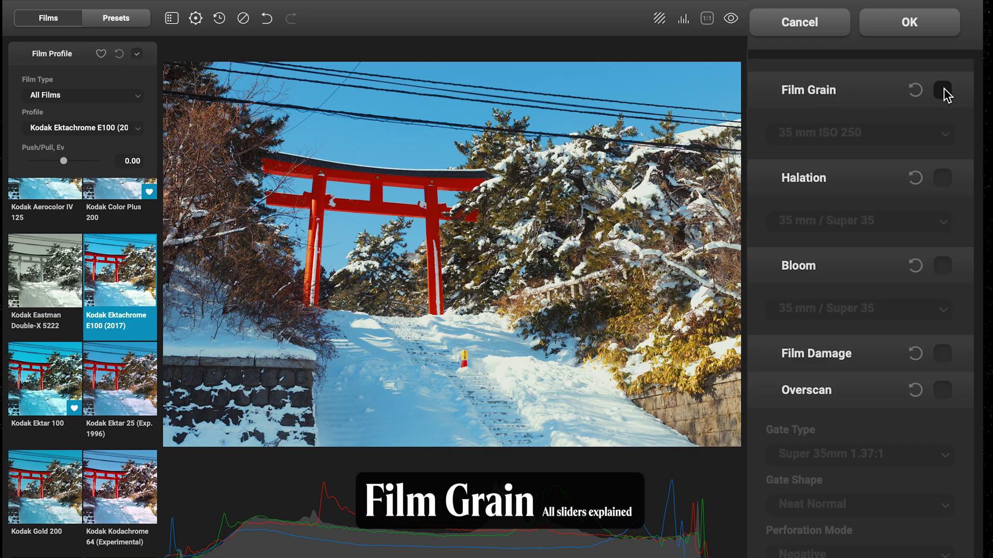
Step: Turn on Film Grain with the 35 mm ISO 250 preset and view the photo at 1:1
left_click(943, 90)
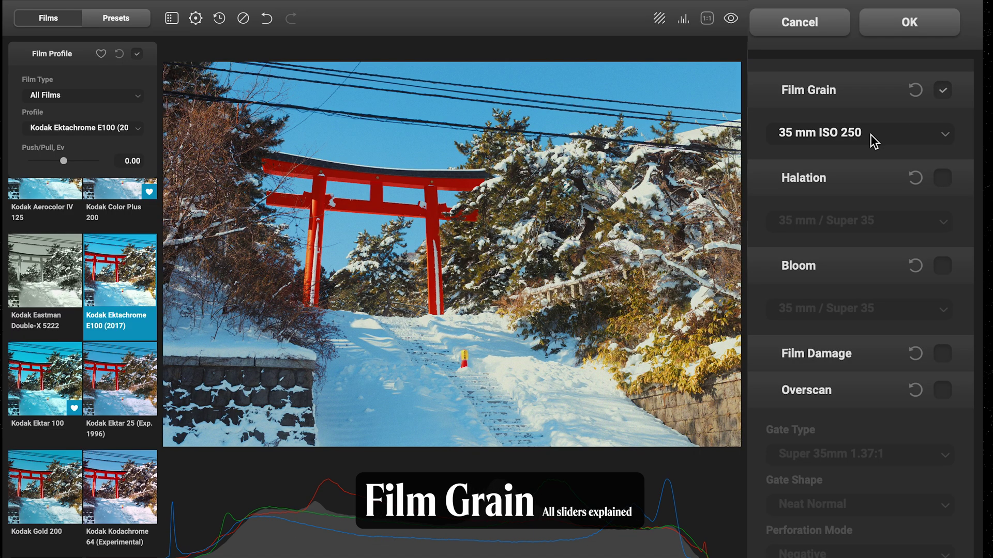
left_click(870, 133)
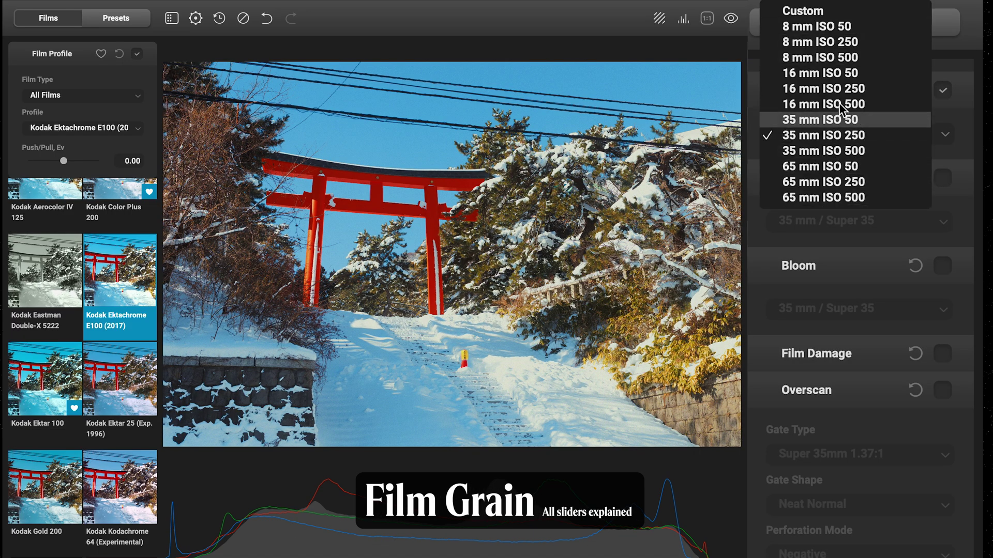
left_click(848, 135)
left_click(707, 20)
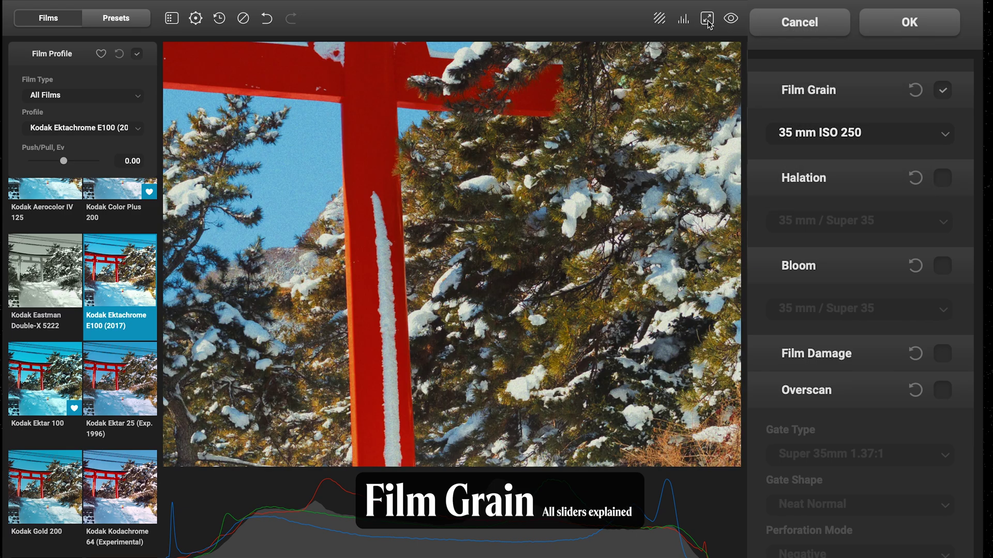
Step: Switch grain to Custom with Resolution 95.83, Amount 35.83 and Highlights 12.50
left_click(853, 142)
left_click(812, 51)
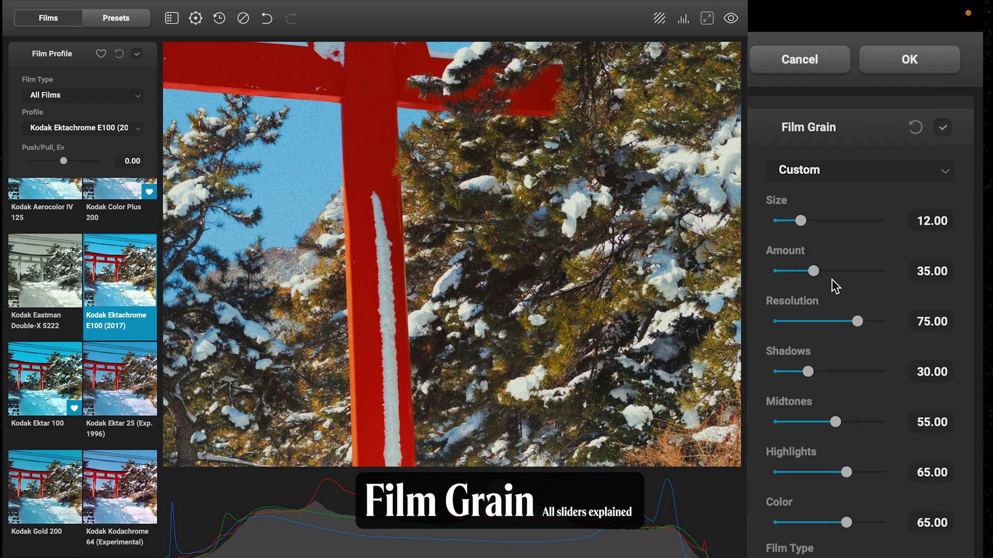
scroll(857, 319, "down", 1)
left_click_drag(857, 318, 883, 289)
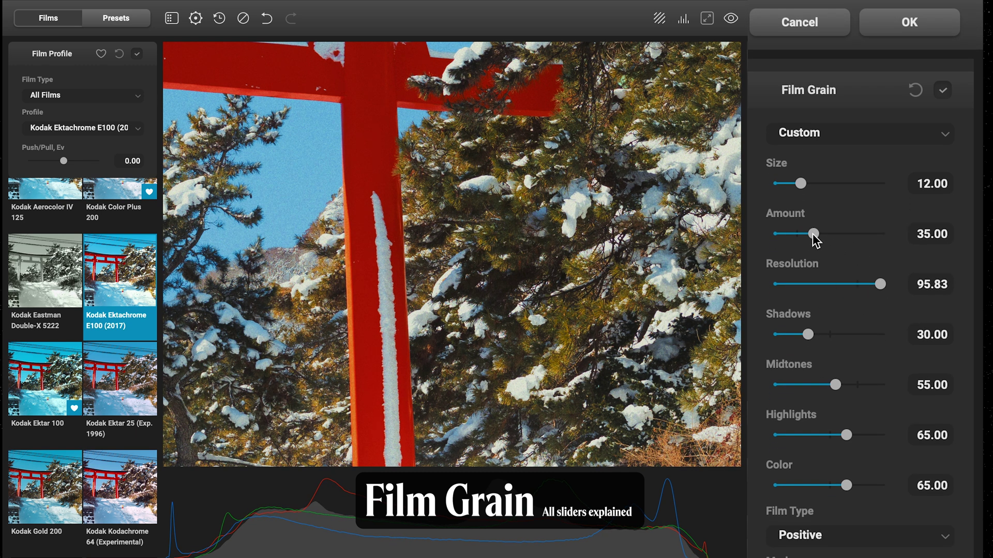
mouse_move(816, 241)
left_mouse_down()
mouse_move(837, 241)
mouse_move(805, 239)
mouse_move(827, 241)
mouse_move(816, 242)
left_mouse_up()
left_click(706, 22)
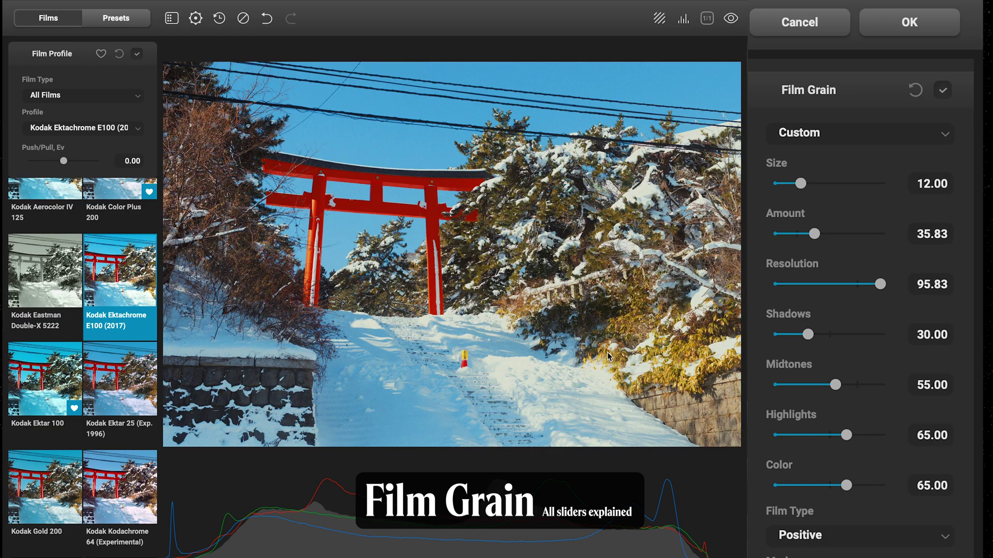
left_click_drag(846, 436, 790, 442)
Step: Turn on Halation and try the 8 mm / Super 8 and 65 mm / 70 mm No Remjet formats
scroll(838, 443, "down", 10)
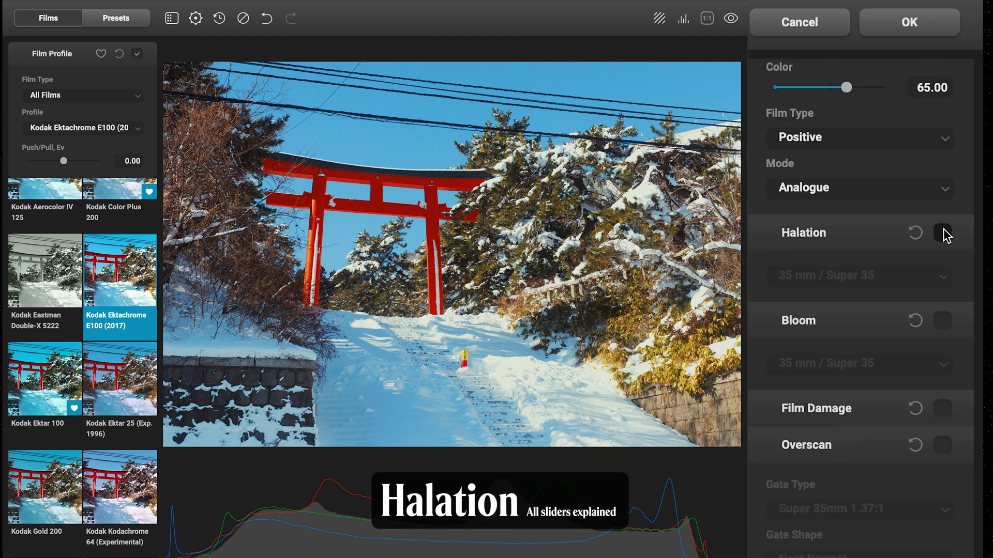
left_click(943, 231)
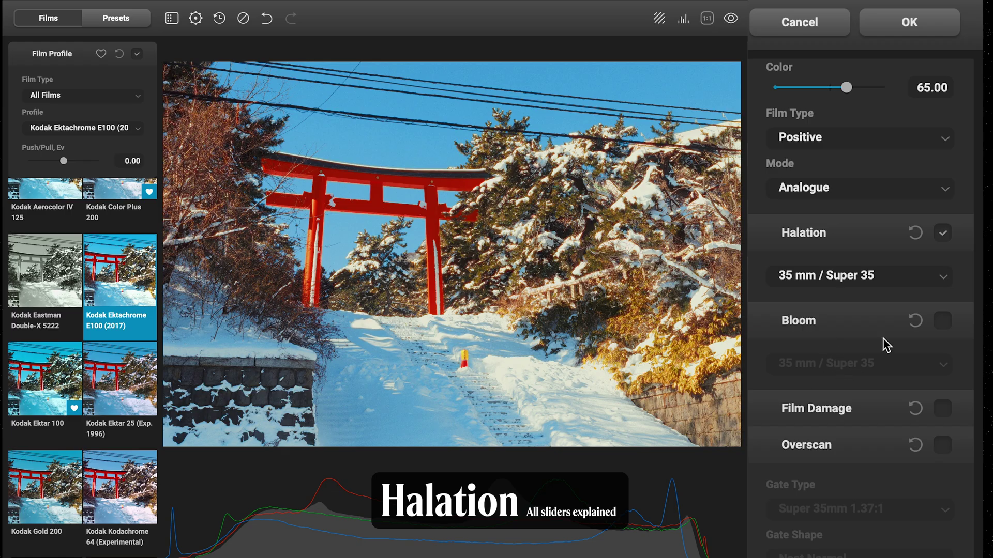
left_click(936, 277)
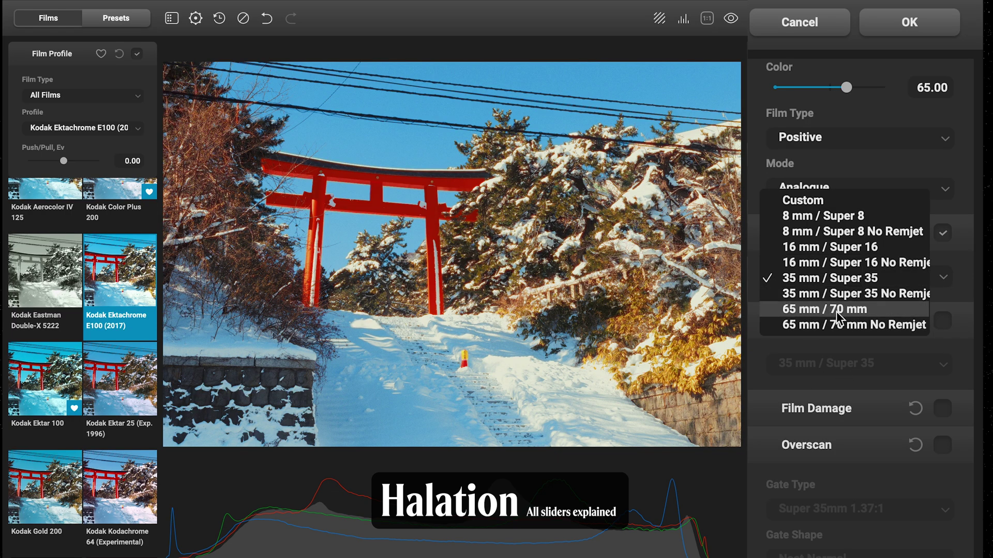
left_click(849, 217)
left_click(862, 277)
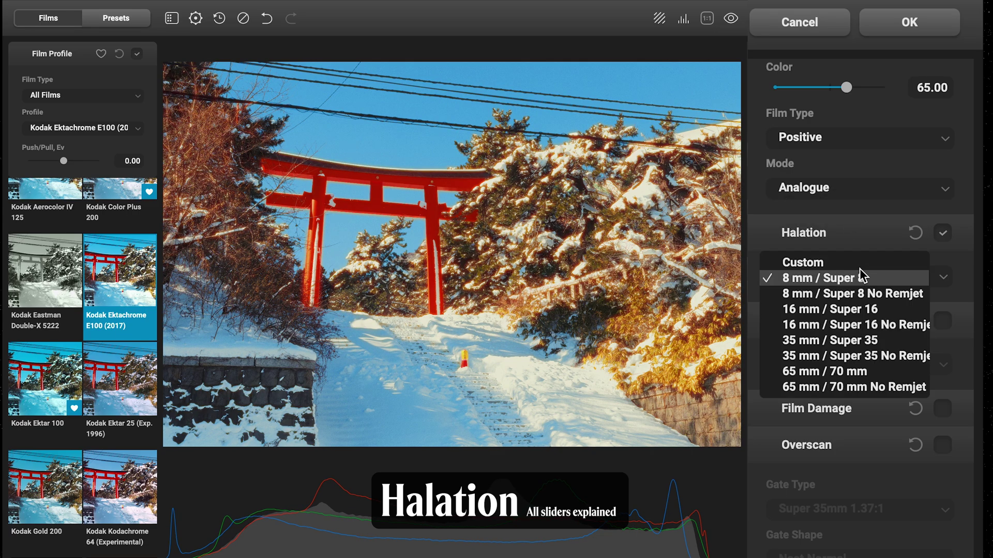
left_click(822, 389)
left_click(828, 289)
left_click(827, 288)
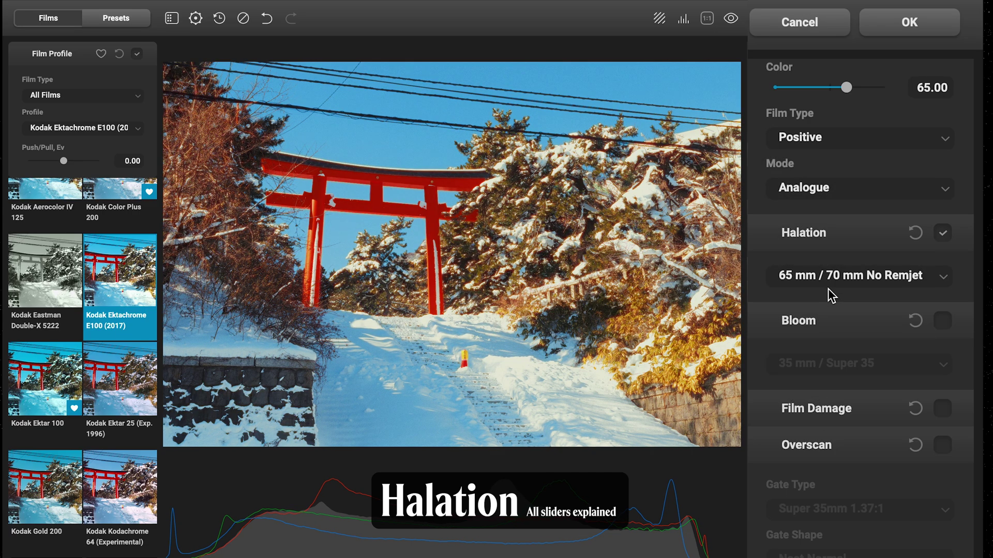
Step: Switch Halation to Custom with Source Limiter at 49.17
left_click(861, 276)
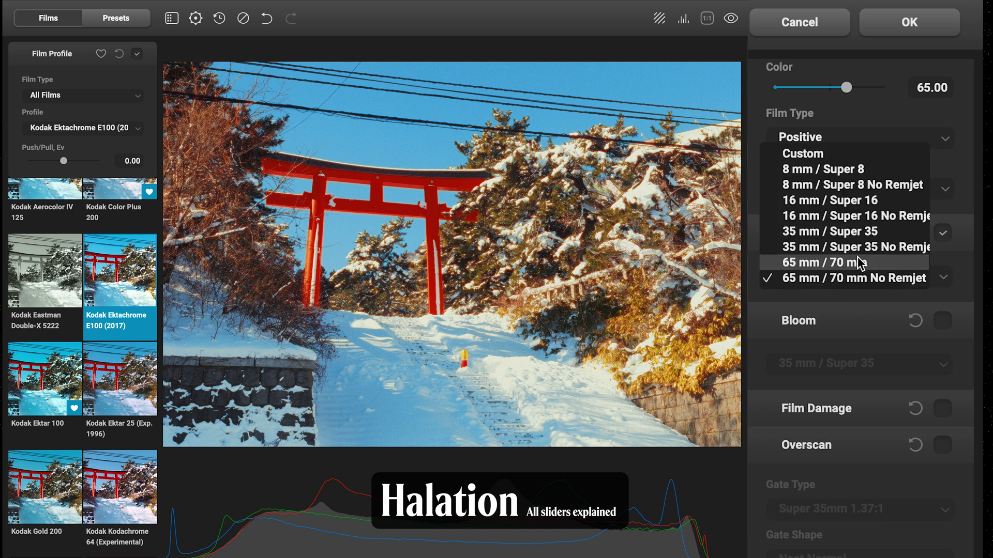
left_click(836, 154)
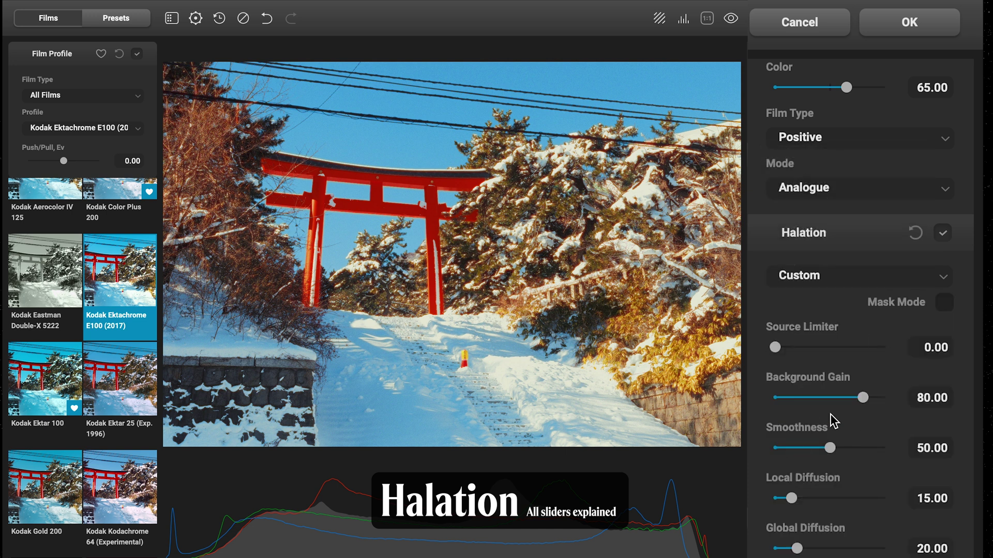
mouse_move(777, 345)
left_mouse_down()
mouse_move(829, 357)
mouse_move(776, 347)
left_mouse_up()
Step: Try Bloom at 8 mm / Super 8, then set it back to 35 mm / Super 35
left_click(861, 237)
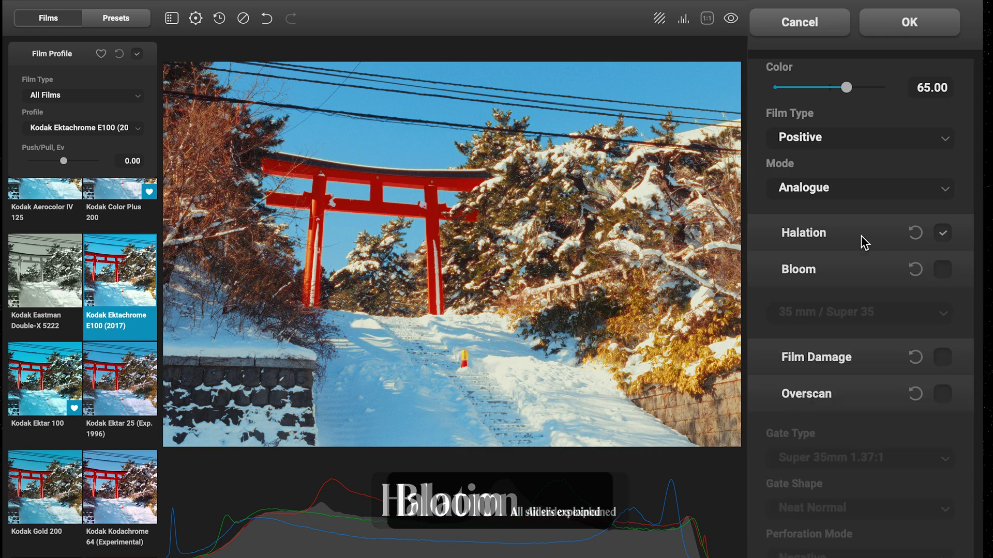
left_click(941, 269)
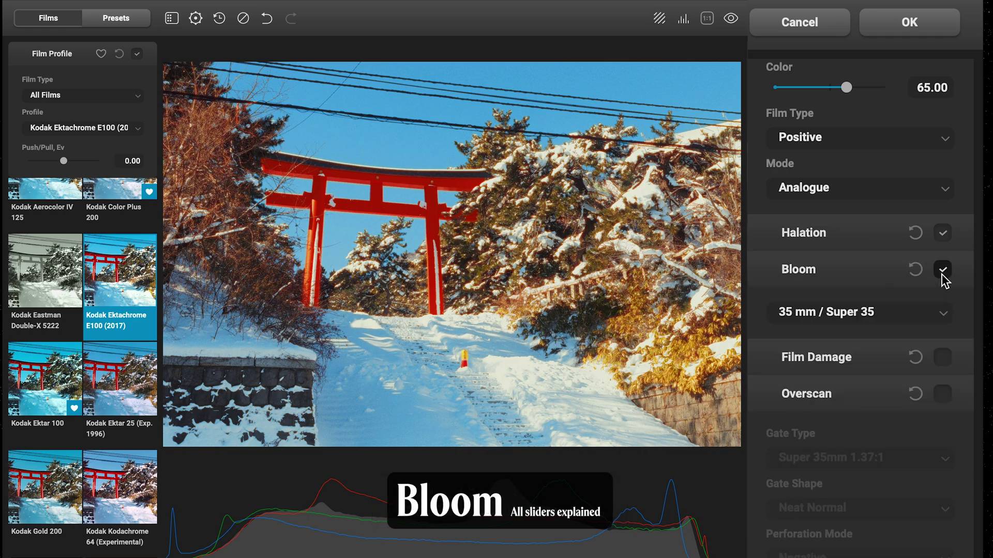
left_click(880, 315)
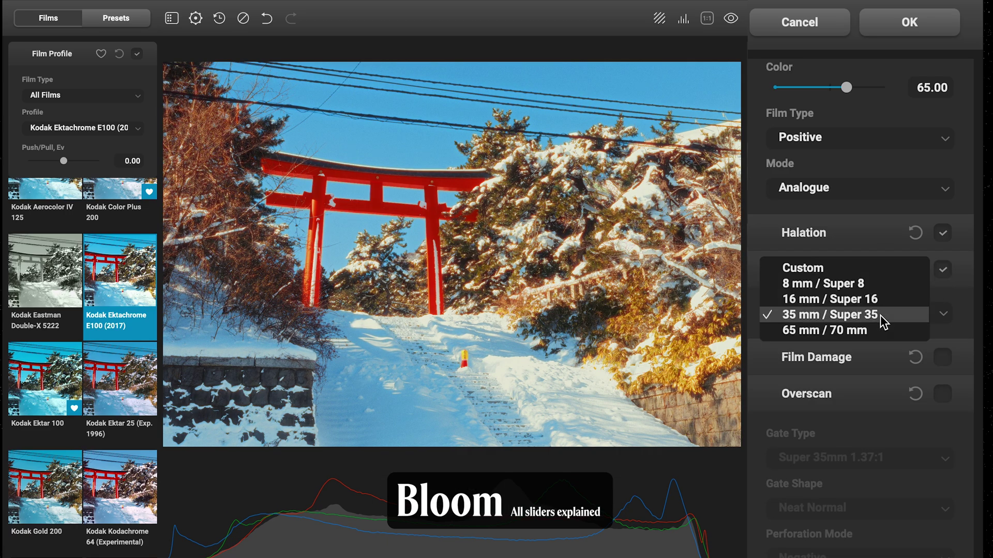
left_click(830, 287)
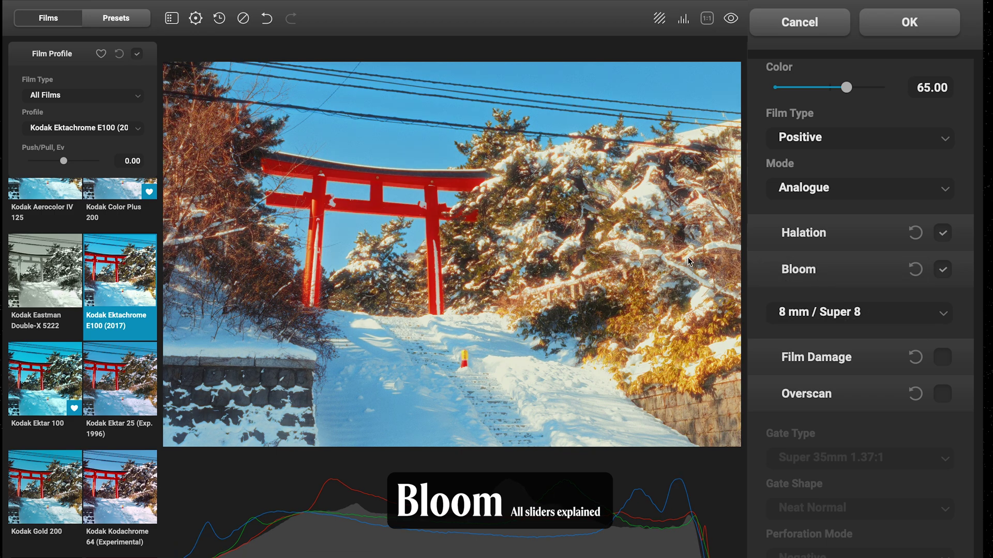
left_click(844, 314)
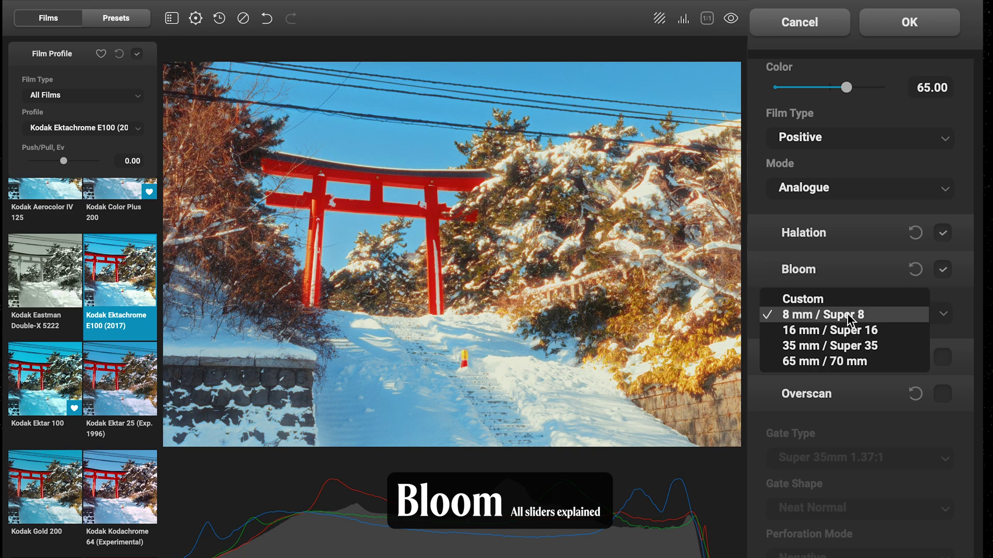
left_click(829, 346)
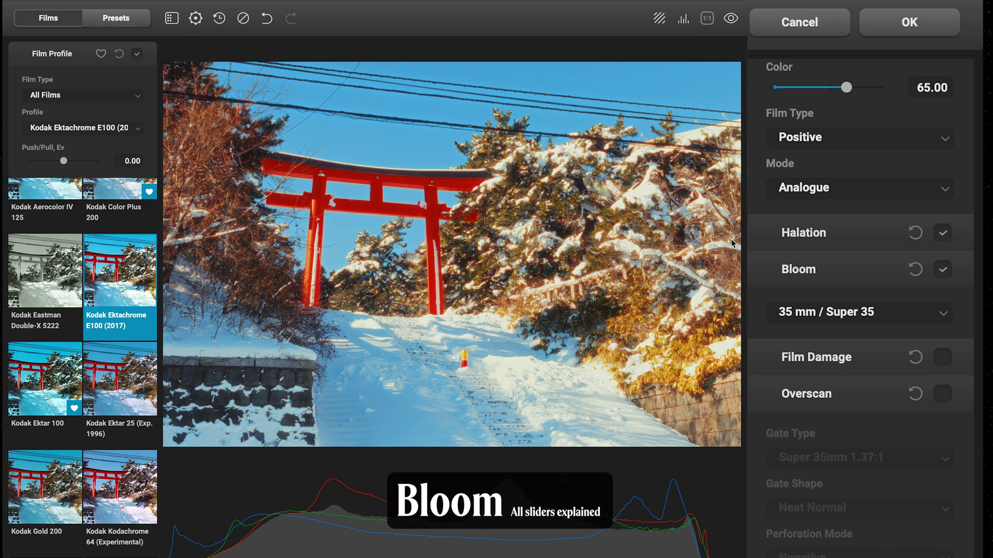
scroll(870, 468, "down", 2)
scroll(869, 468, "down", 3)
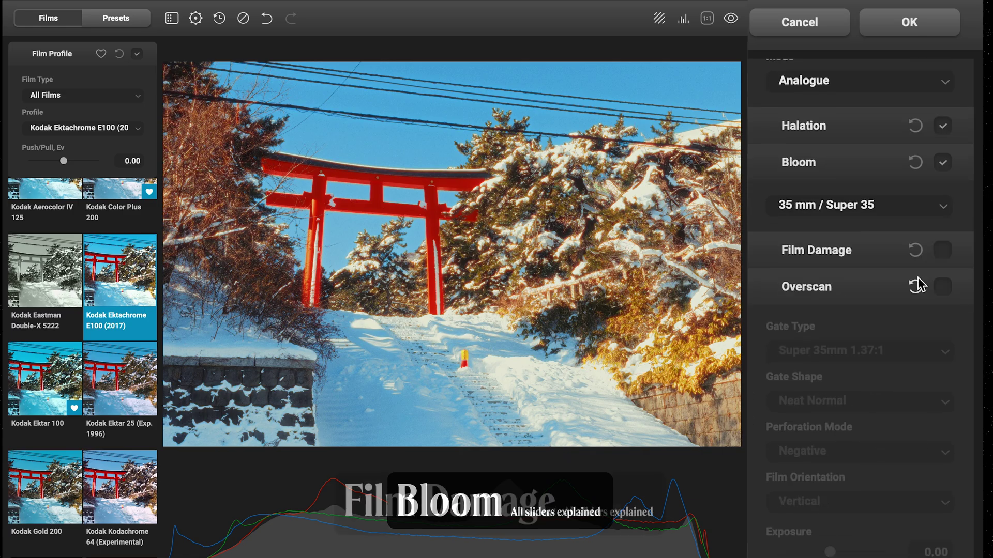
Step: Enable Film Damage and try the Custom damage preset
left_click(941, 251)
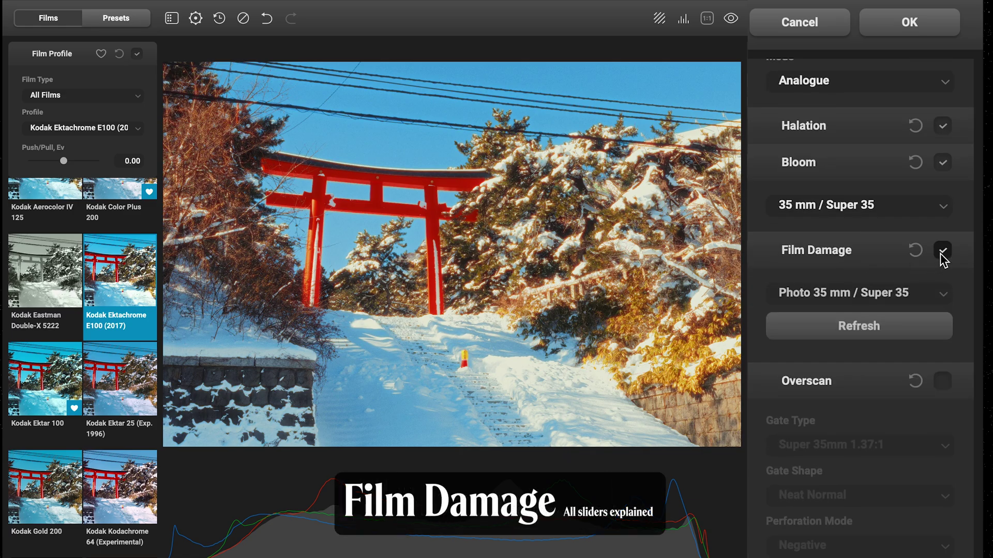
left_click(889, 293)
left_click(833, 246)
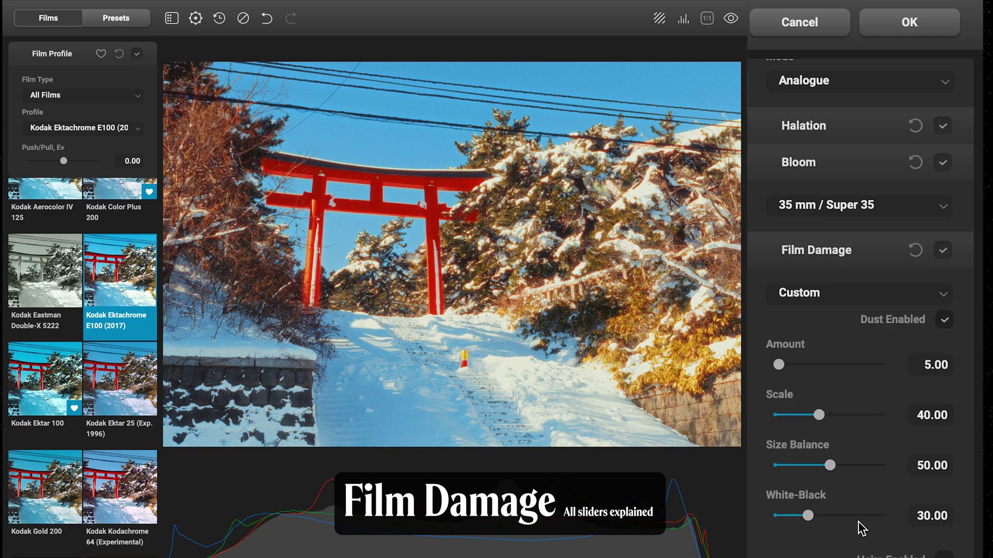
scroll(861, 527, "down", 1)
scroll(879, 512, "down", 1)
scroll(874, 418, "up", 2)
Step: Pick Photo 8 mm / Super 8 damage and regenerate the dust and scratch marks three times
left_click(869, 305)
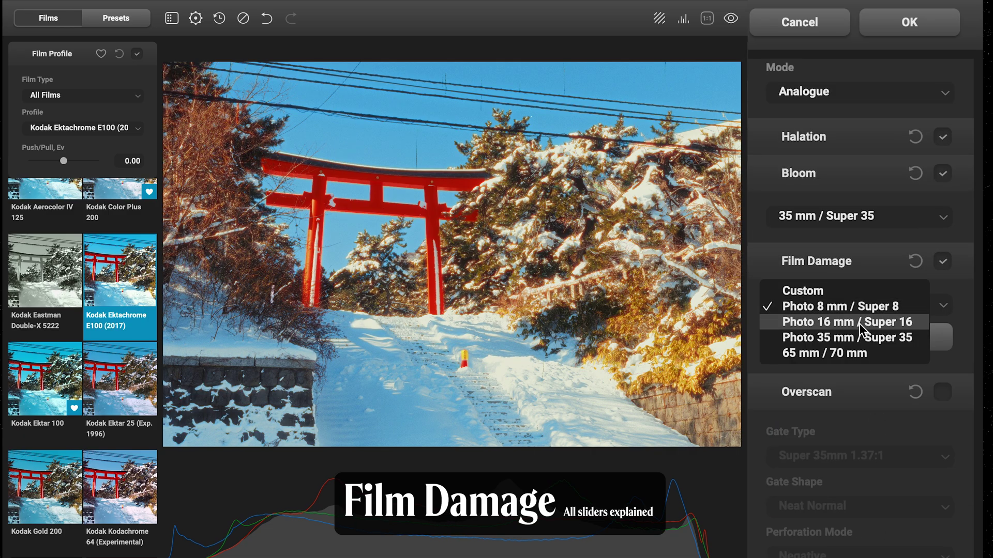
left_click(858, 306)
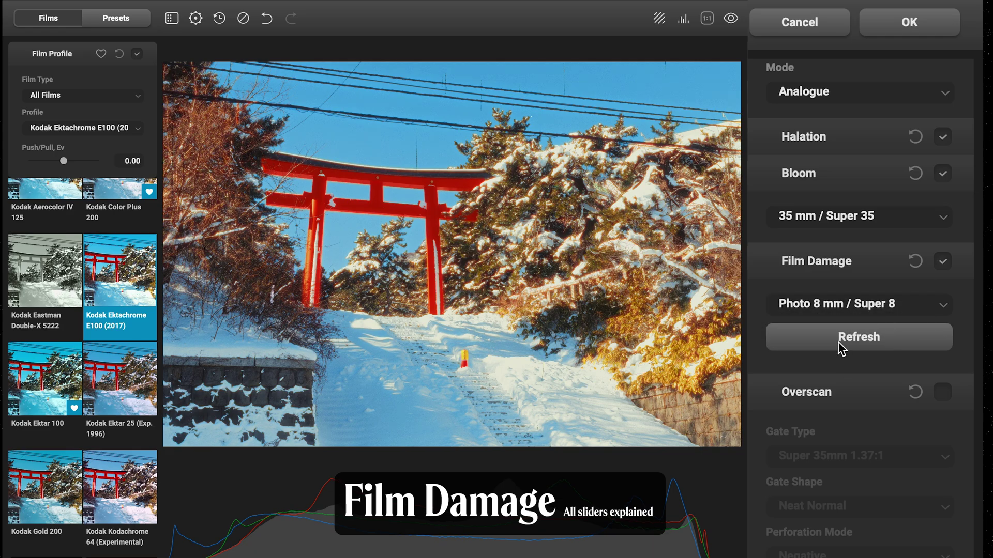
left_click(842, 342)
left_click(839, 342)
left_click(863, 348)
left_click(848, 303)
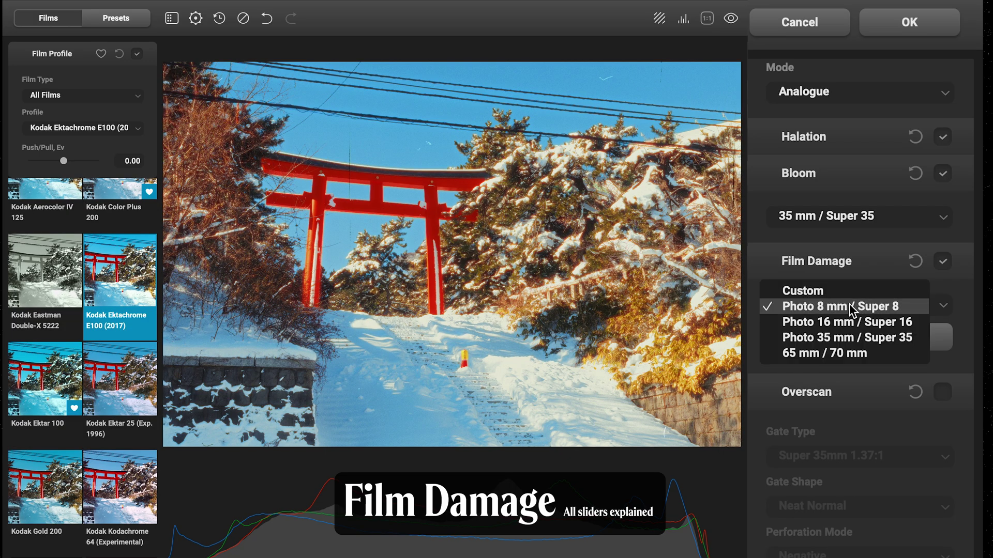
left_click(832, 271)
left_click(833, 261)
Step: Turn on Overscan and set its gate type to Super 8mm 1.33:1
scroll(849, 351, "down", 5)
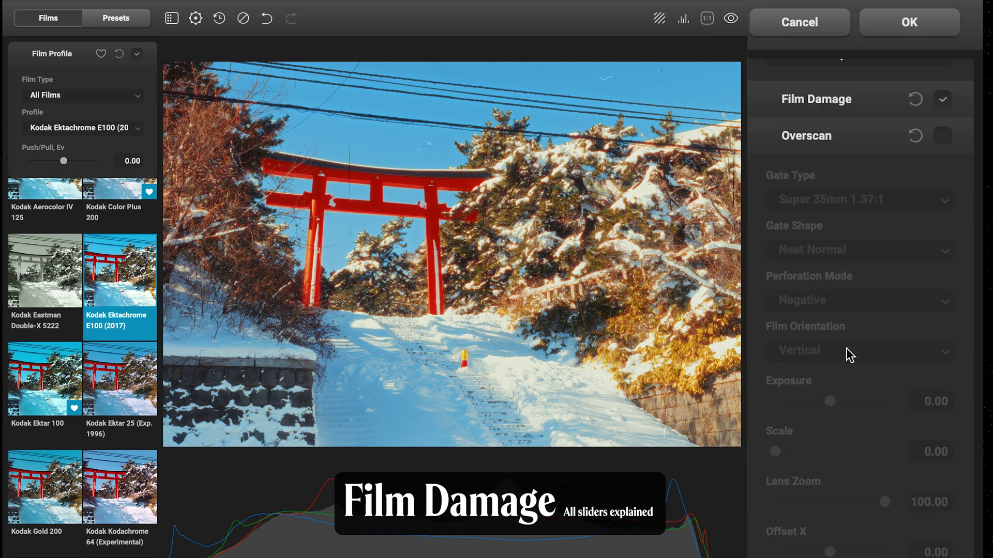
left_click(943, 135)
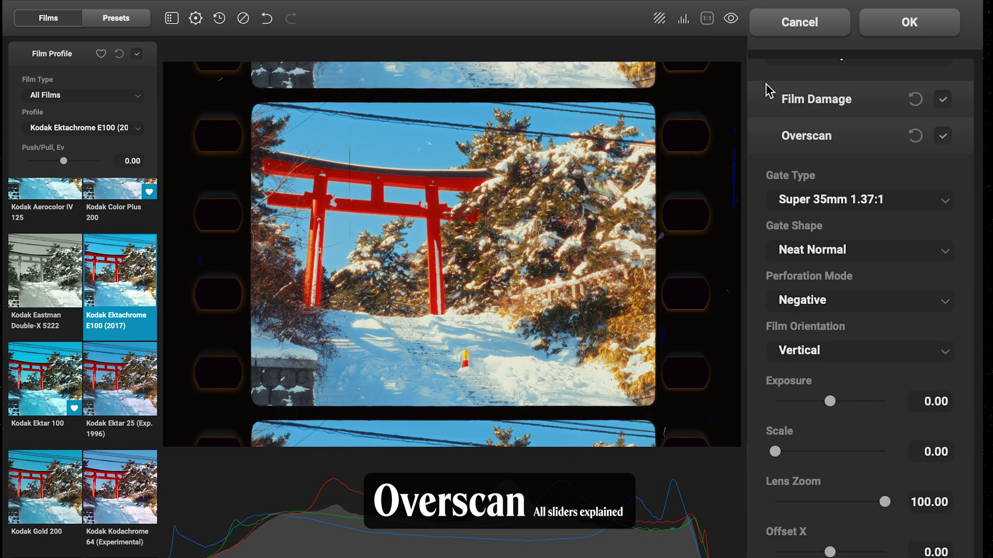
left_click(845, 197)
left_click(836, 140)
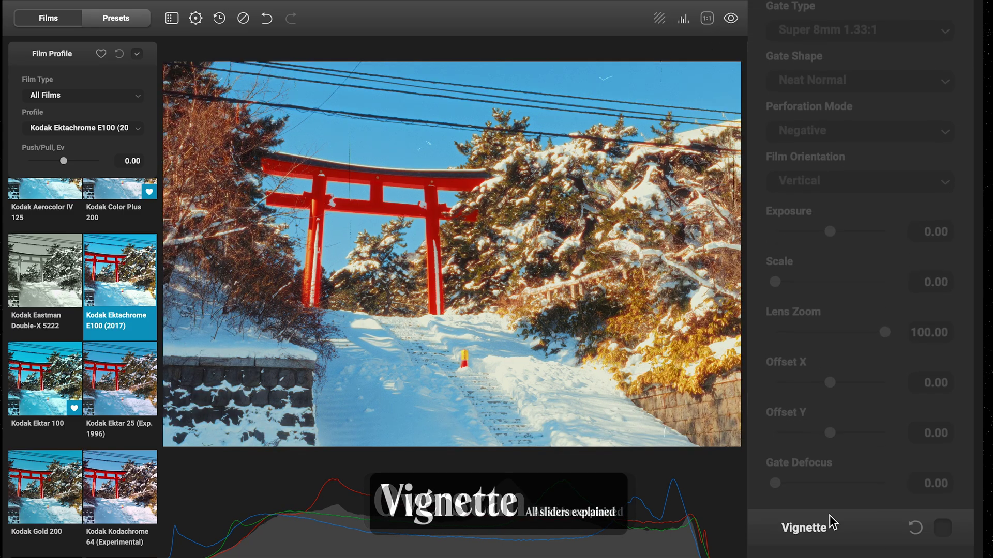
scroll(825, 367, "down", 4)
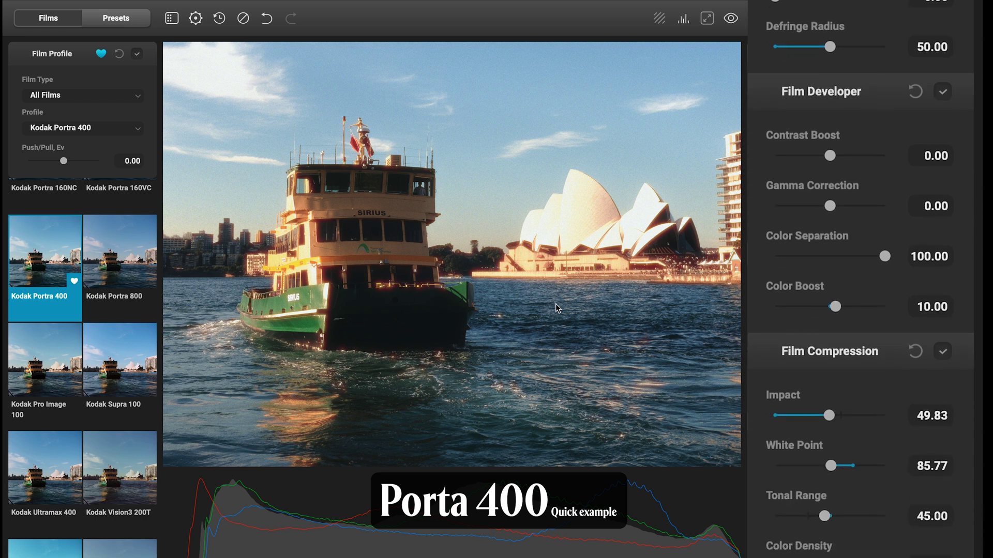
Step: Compare with the original, then raise the Film Compression White Point to about 91.42
key("backslash")
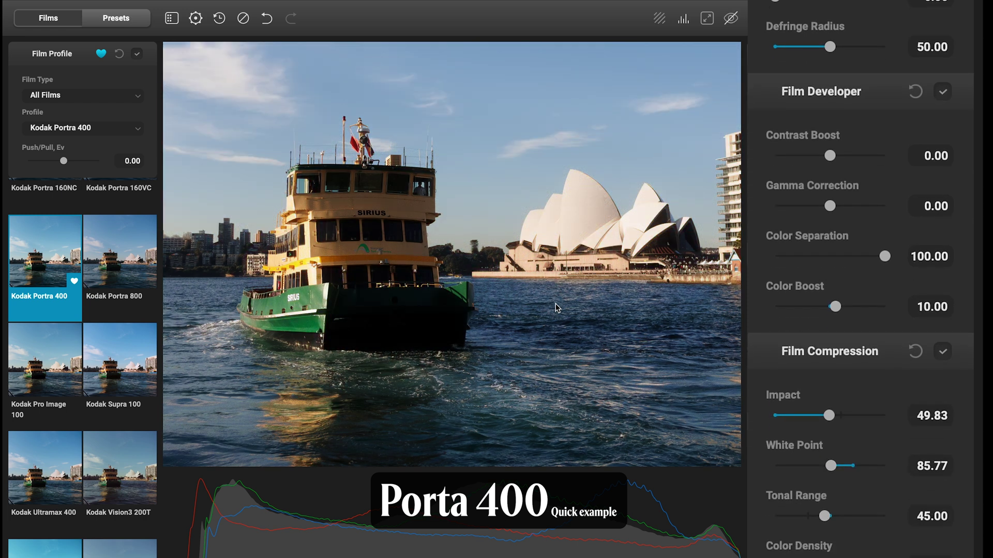
key("backslash")
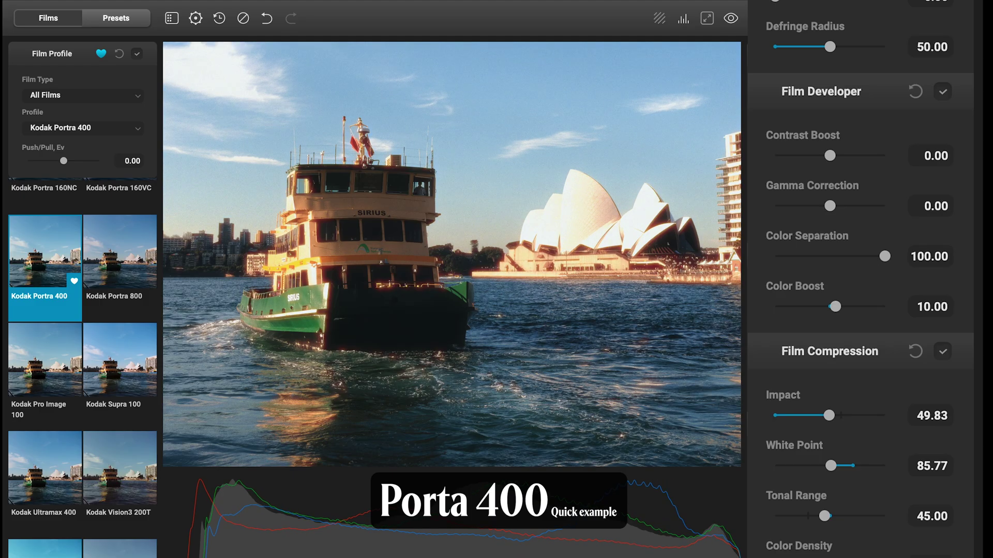
scroll(848, 36, "down", 2)
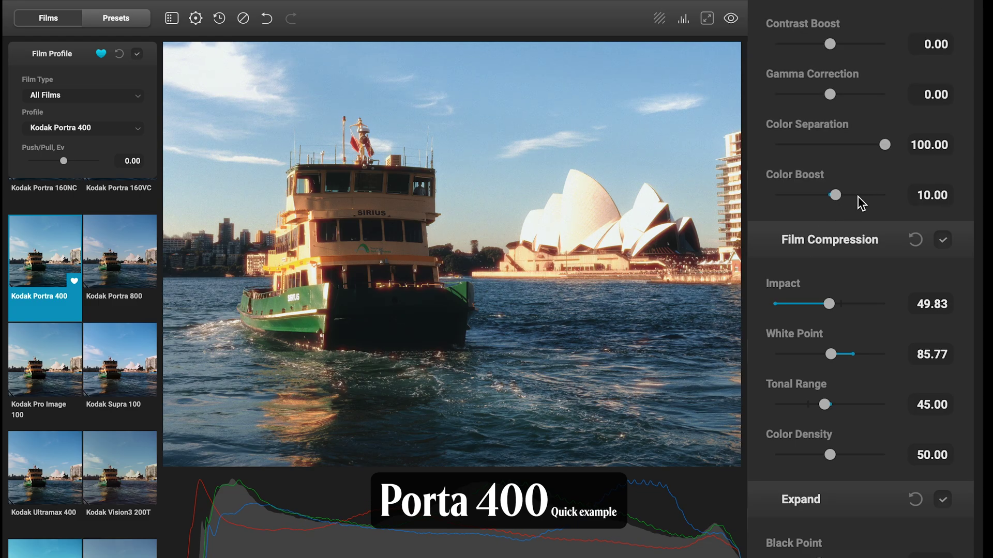
scroll(861, 203, "down", 4)
left_click(943, 12)
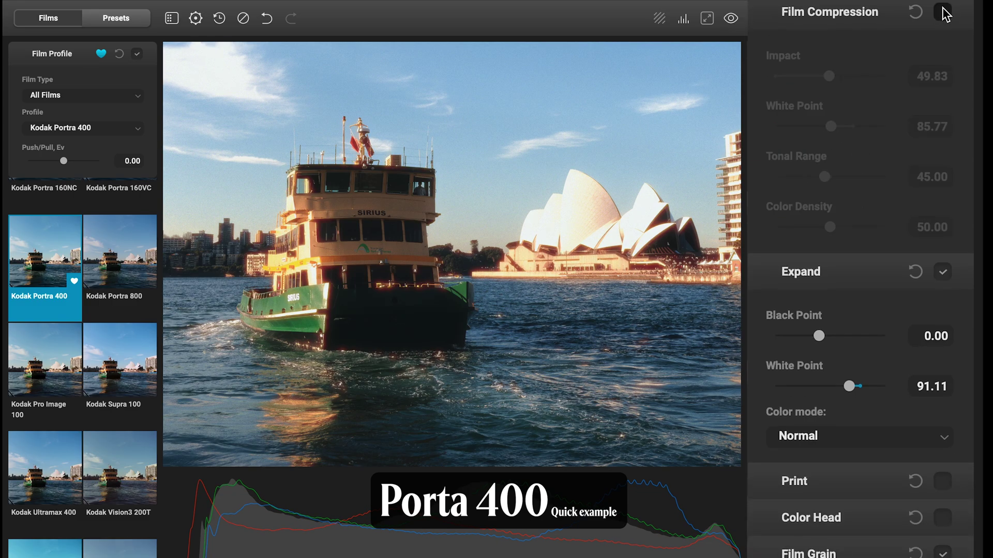
left_click(943, 12)
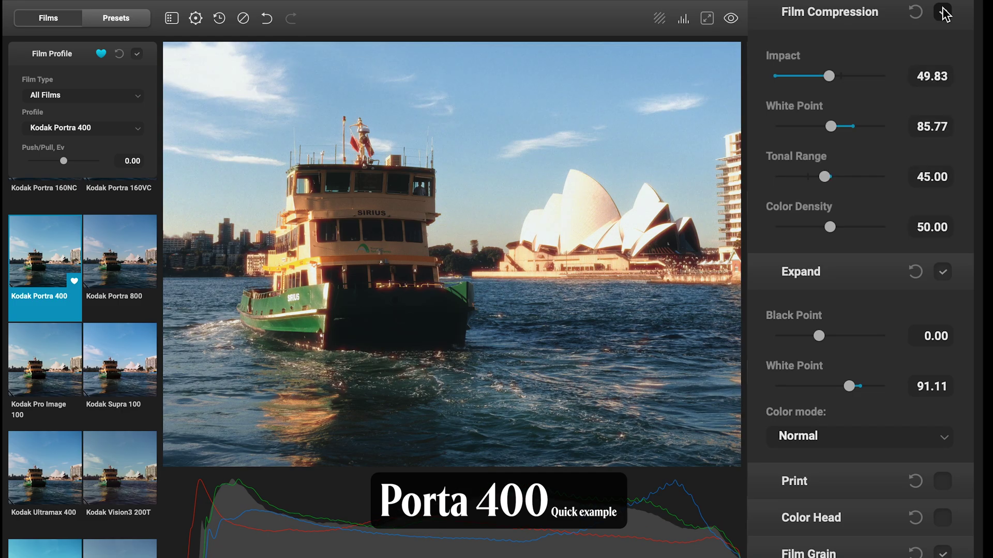
left_click_drag(830, 125, 840, 125)
Step: Toggle Expand off and back on to compare its effect
scroll(844, 208, "down", 3)
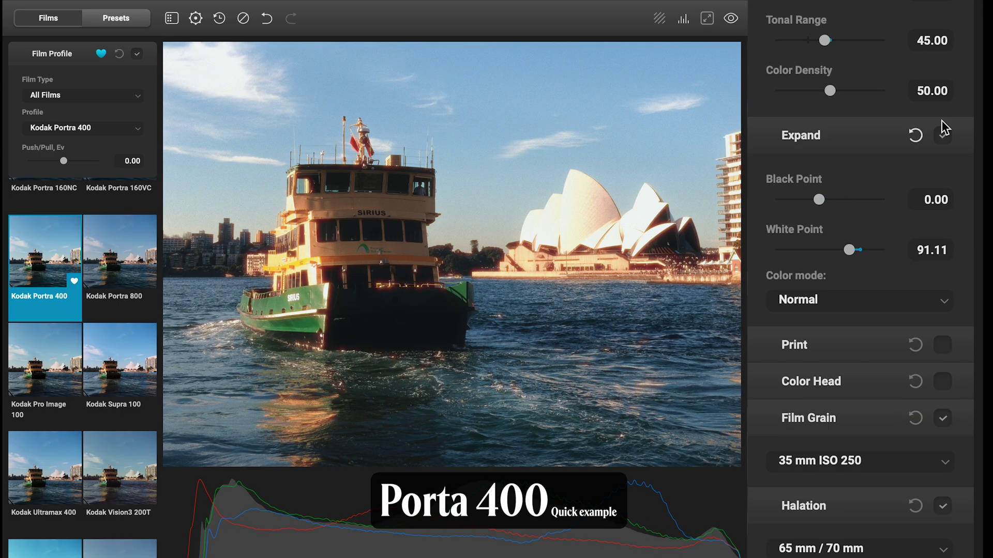
left_click(943, 136)
left_click(943, 137)
scroll(861, 256, "down", 4)
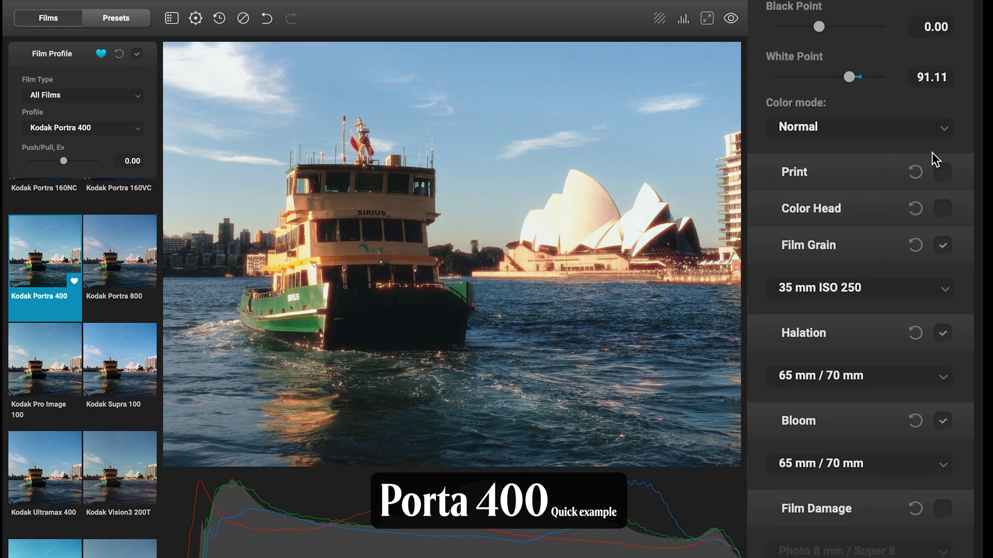
scroll(823, 220, "down", 4)
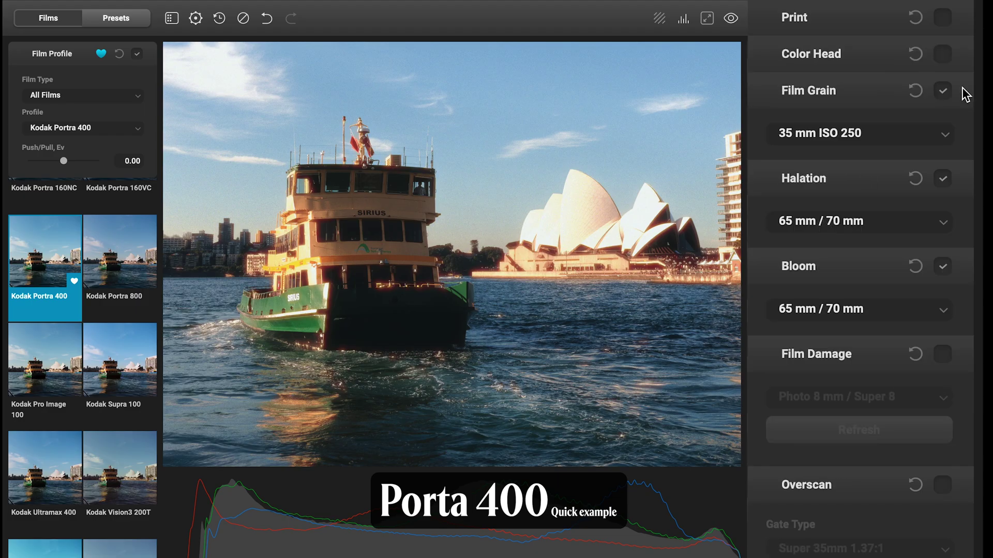
Step: Compare Film Grain, then set it to Custom with Highlights at 24.17
left_click(943, 92)
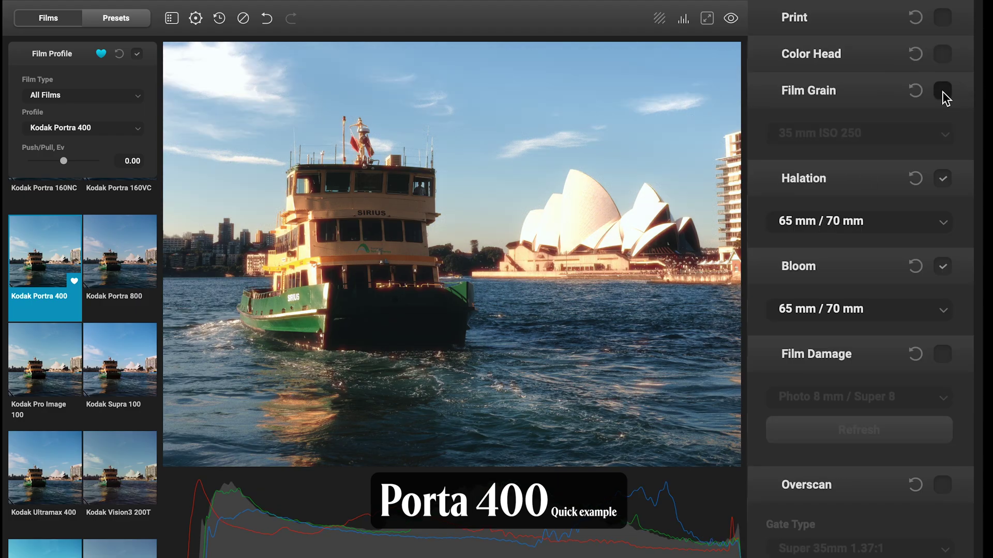
left_click(943, 92)
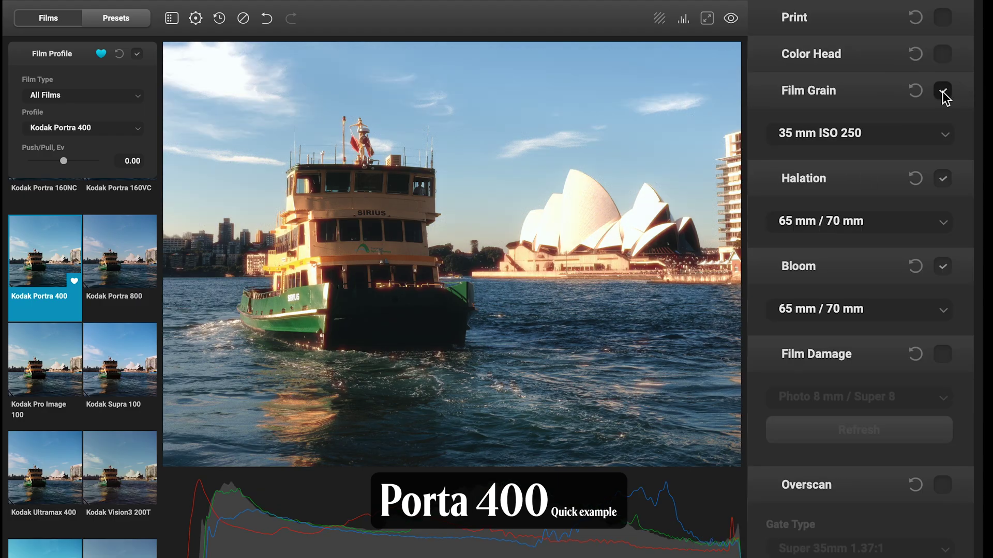
left_click(838, 134)
left_click(806, 16)
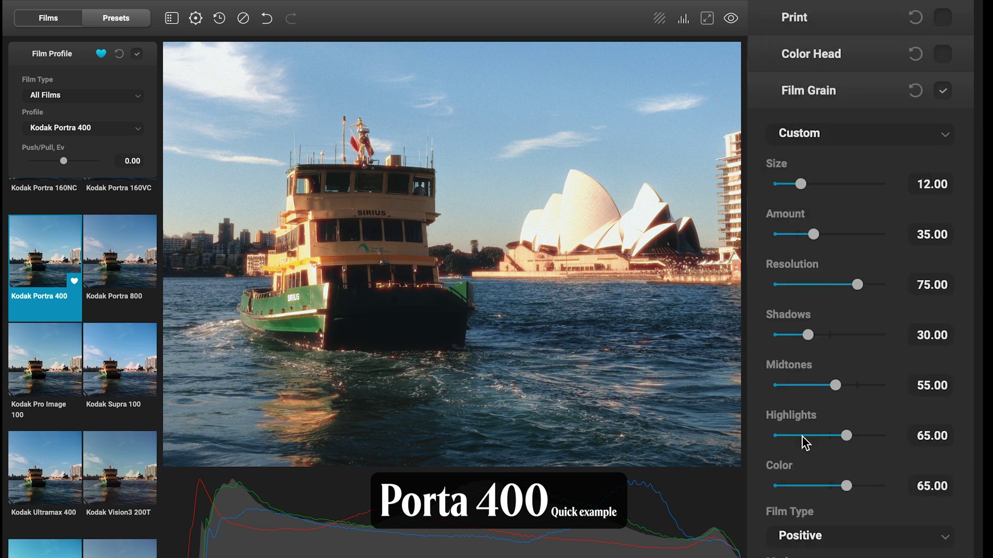
left_click_drag(801, 435, 800, 435)
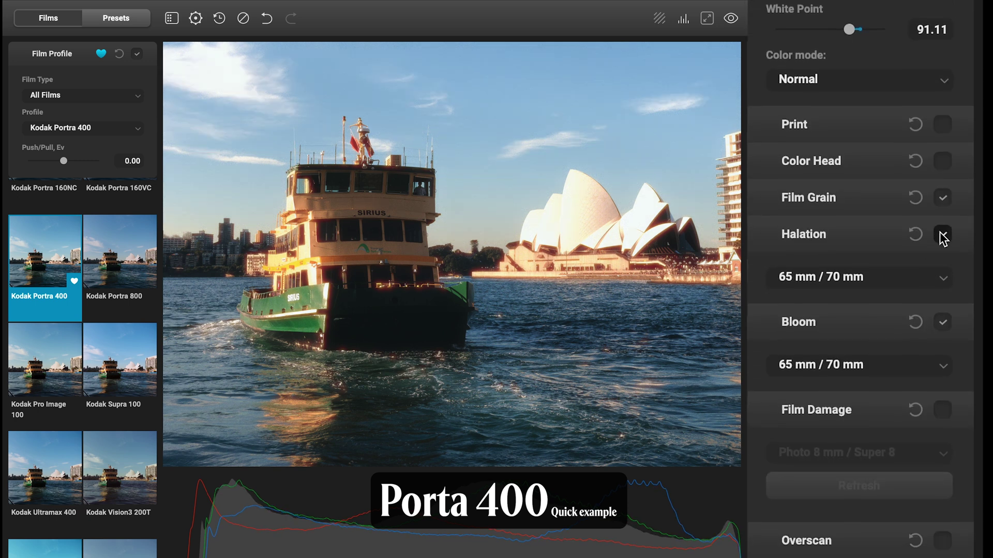
scroll(839, 94, "down", 4)
Step: Toggle Halation and Bloom to compare, then enable Film Damage
left_click(943, 28)
left_click(944, 24)
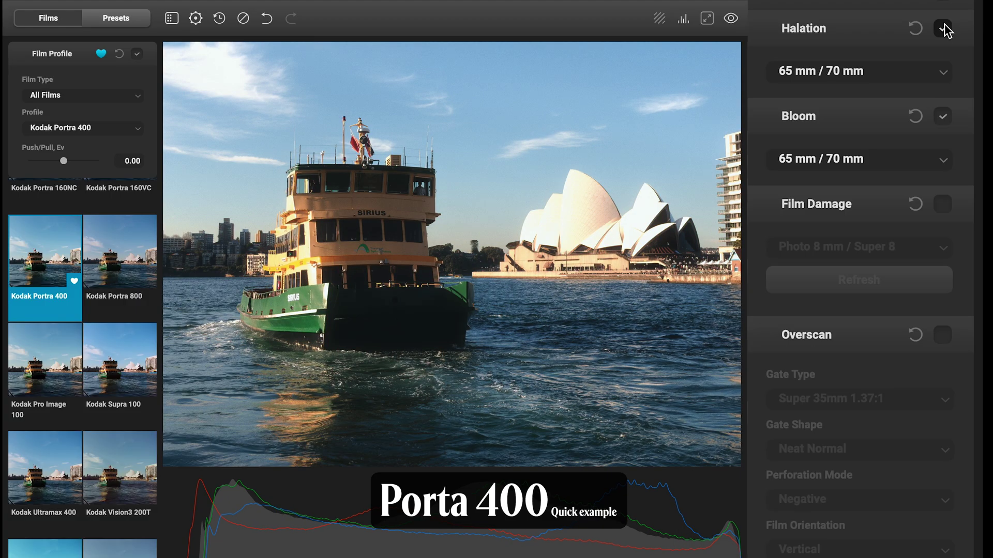
left_click(940, 117)
left_click(939, 116)
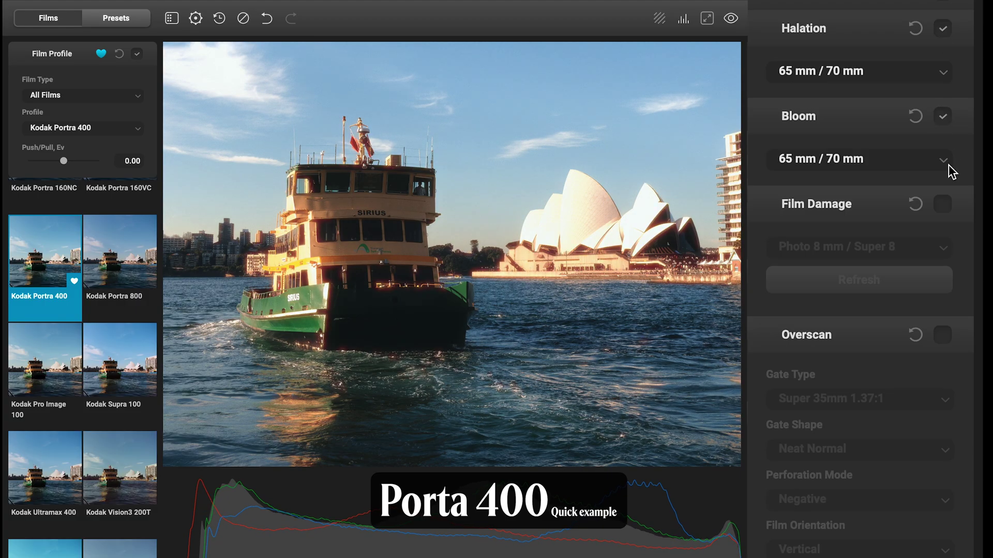
left_click(942, 205)
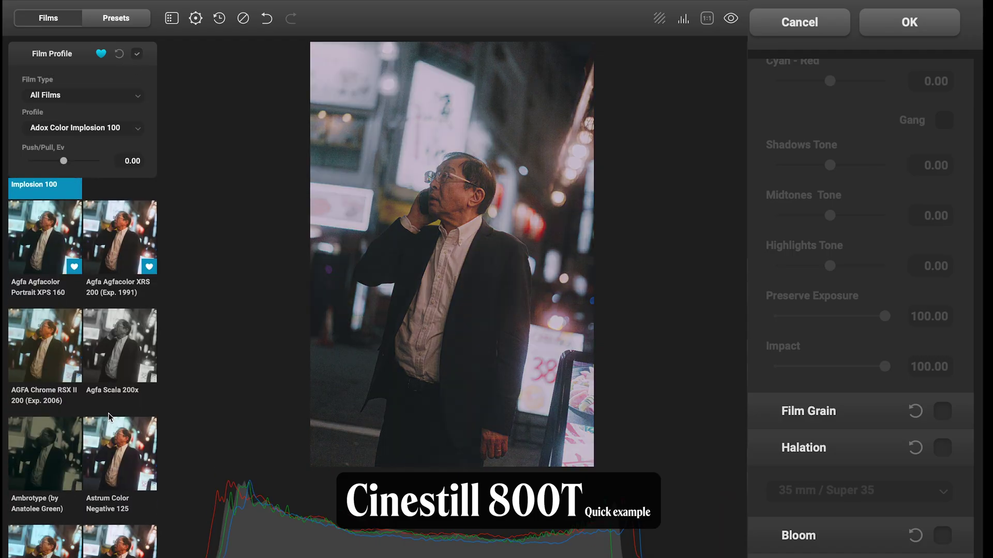
Step: Apply Cinestill 800T with Temperature Comp. -11.67 and Tint Comp. -10.00
left_click(123, 418)
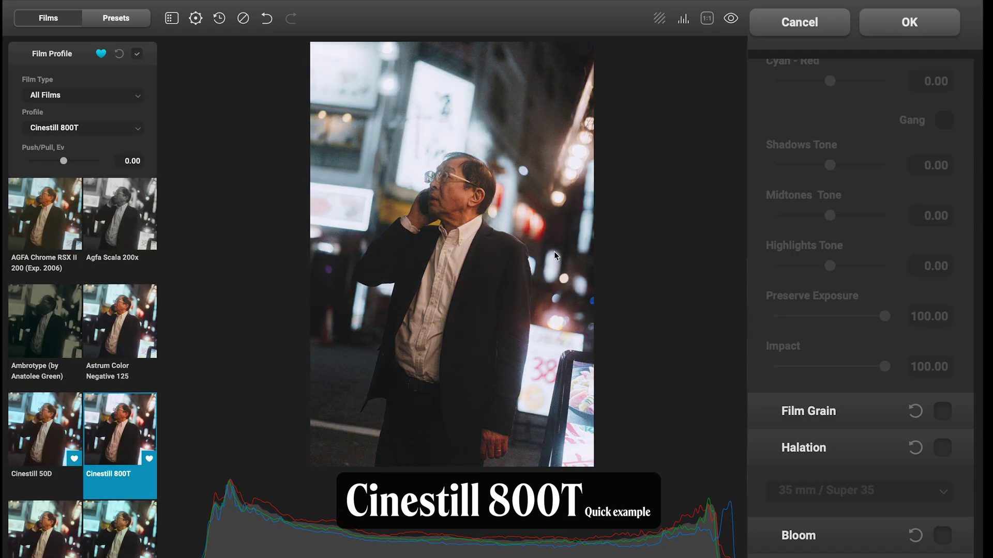
scroll(898, 178, "up", 10)
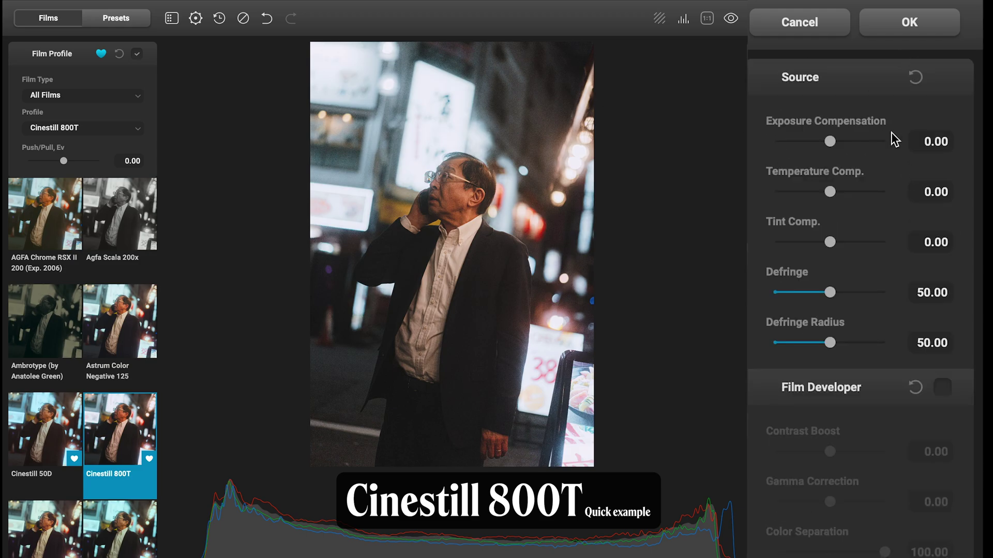
left_click_drag(834, 196, 826, 192)
left_click_drag(830, 244, 826, 244)
Step: Enable Film Developer and raise its Color Boost
scroll(924, 369, "down", 2)
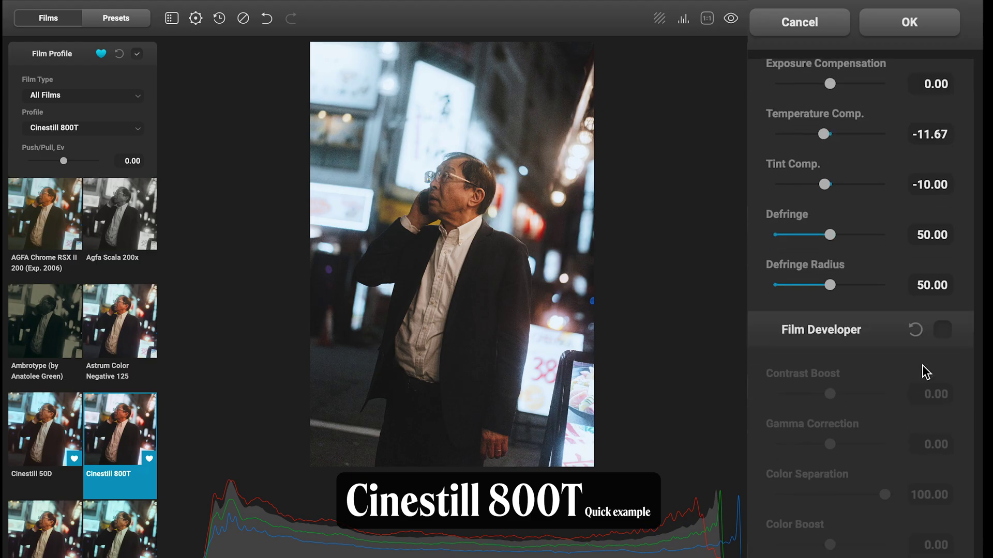
left_click(942, 331)
left_click_drag(830, 545, 846, 546)
left_click_drag(830, 394, 833, 395)
Step: Enable Film Compression, toggling it off and on to compare
scroll(834, 546, "down", 3)
scroll(834, 545, "down", 4)
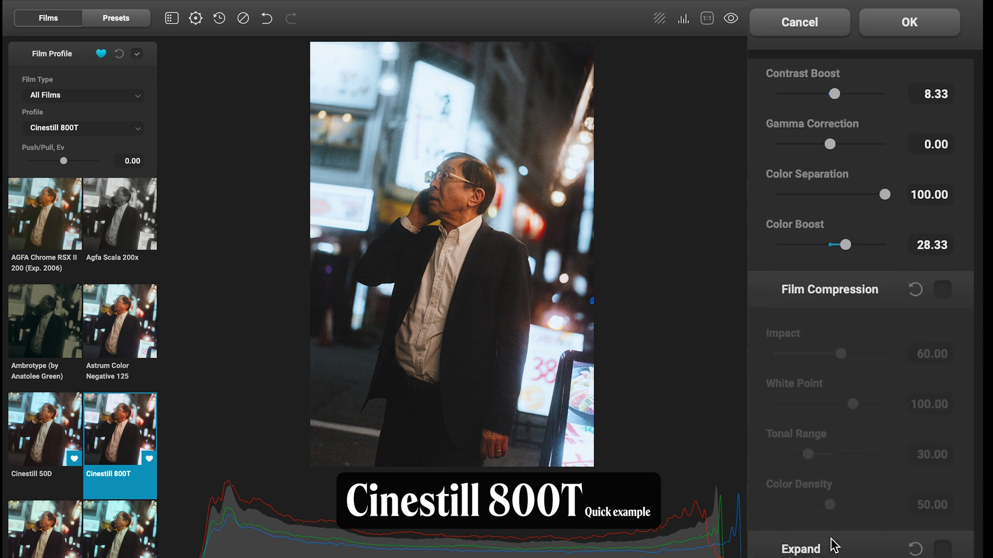
left_click(942, 290)
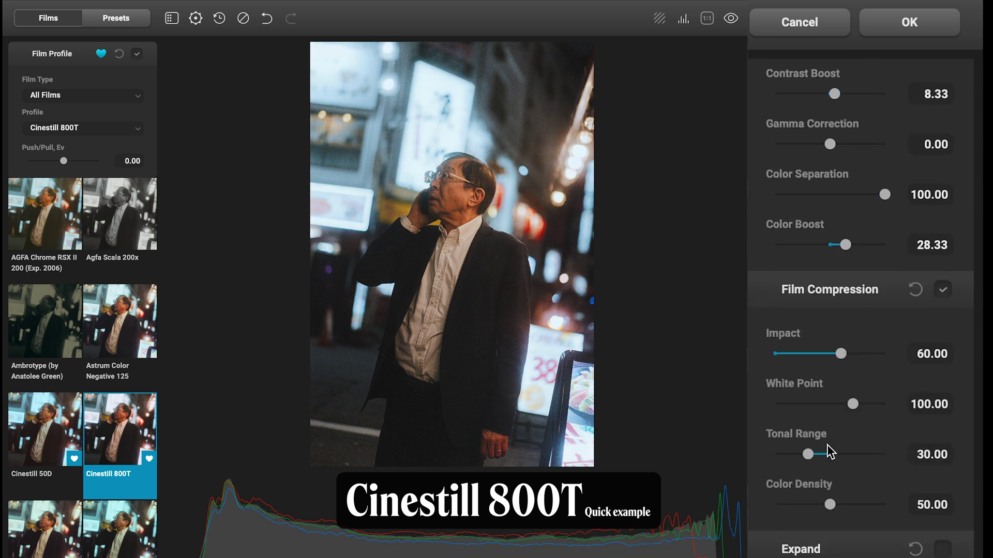
scroll(826, 445, "down", 1)
left_click(942, 265)
left_click(942, 265)
Step: Enable Expand and lower its White Point to 96.00, checking highlight clipping
scroll(902, 393, "down", 4)
left_click(944, 333)
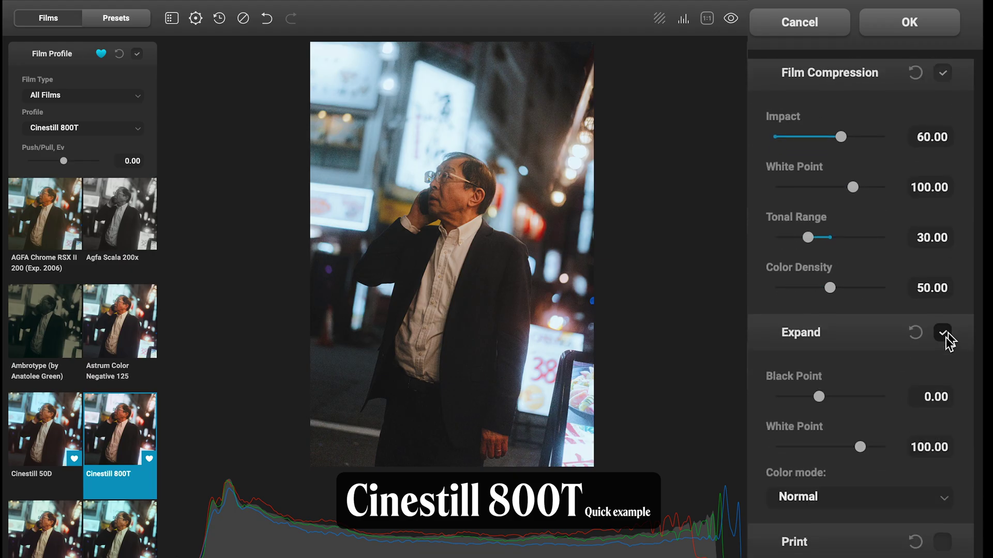
mouse_move(860, 447)
left_mouse_down()
mouse_move(847, 448)
mouse_move(858, 453)
left_mouse_up()
left_click(659, 19)
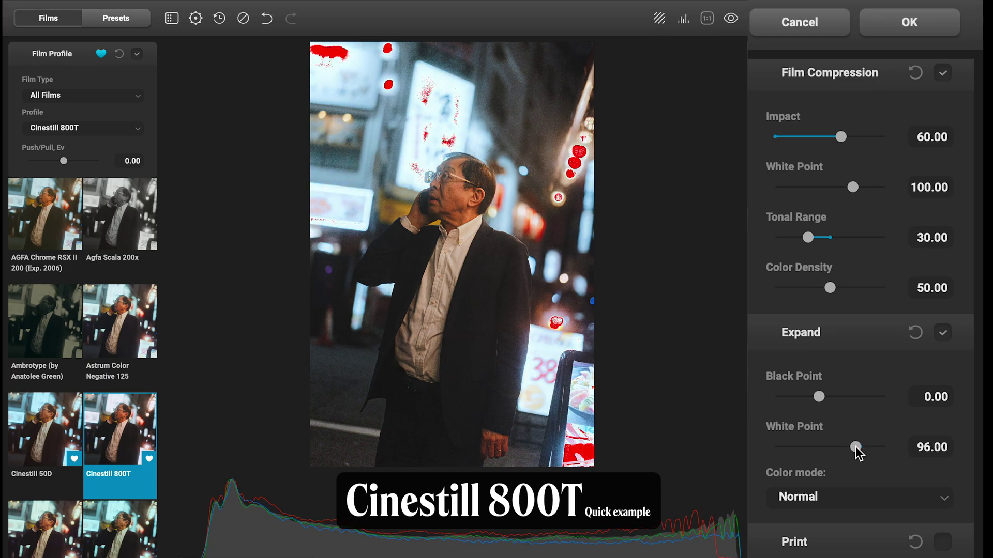
left_click(659, 19)
scroll(944, 230, "down", 2)
left_click(943, 229)
left_click(943, 230)
scroll(897, 362, "down", 4)
scroll(903, 255, "down", 1)
scroll(904, 255, "down", 1)
Step: Enable Color Head: Yellow-Blue -9.17, Magenta-Green 0.83, Cyan-Red 0.83, Impact 52.50
left_click(942, 151)
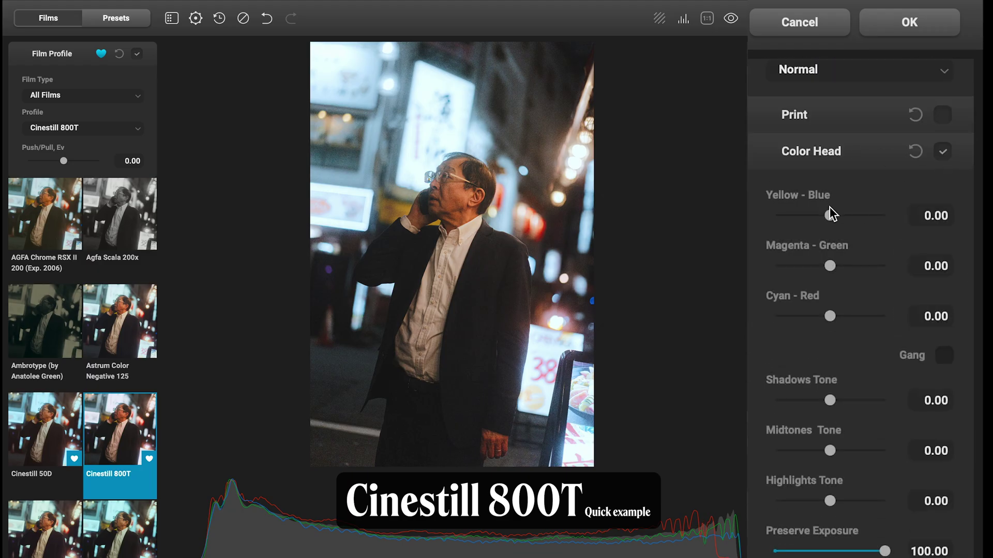
left_click_drag(831, 216, 823, 226)
left_click_drag(830, 265, 830, 265)
left_click(830, 317)
left_click_drag(831, 317, 832, 317)
scroll(863, 438, "down", 2)
left_click_drag(889, 497, 833, 479)
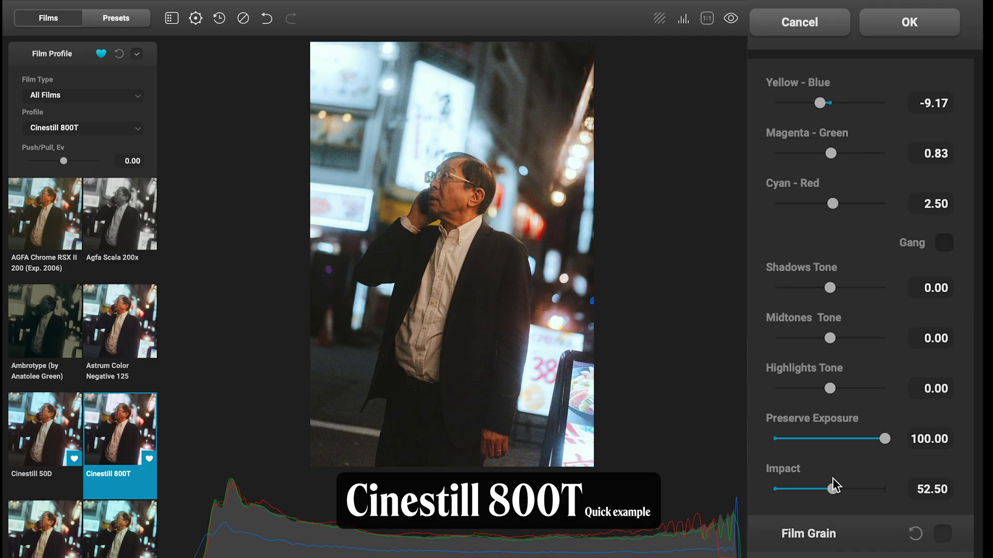
Step: Enable Film Grain and adjust one of its sliders
scroll(831, 362, "down", 4)
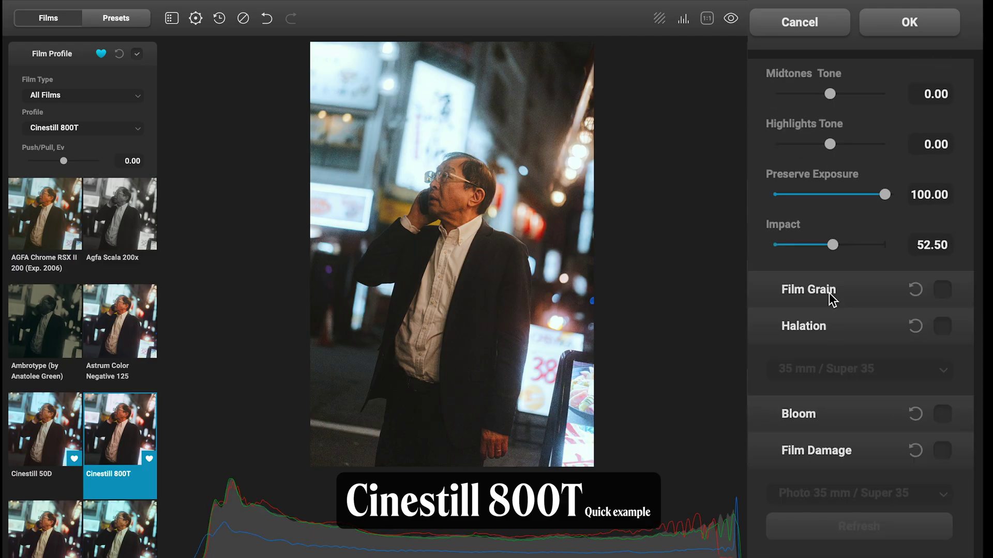
left_click(941, 290)
left_click(841, 334)
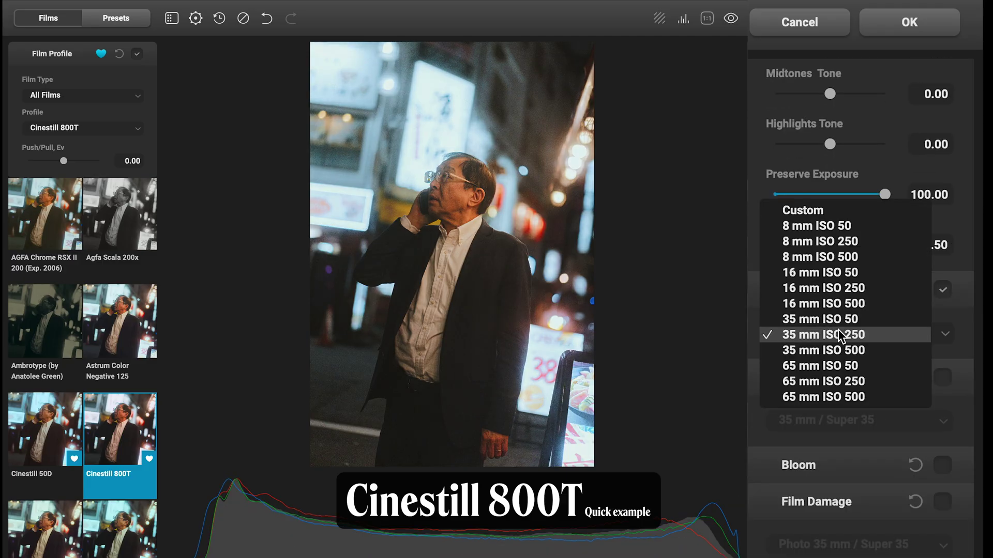
left_click(839, 335)
left_click(826, 335)
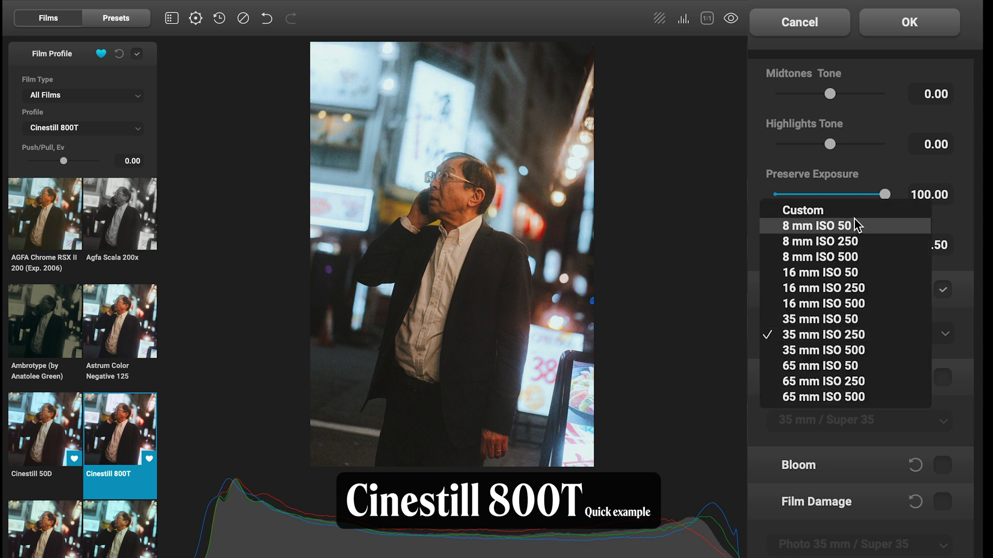
scroll(855, 225, "down", 3)
left_click(851, 135)
left_click_drag(846, 506, 811, 478)
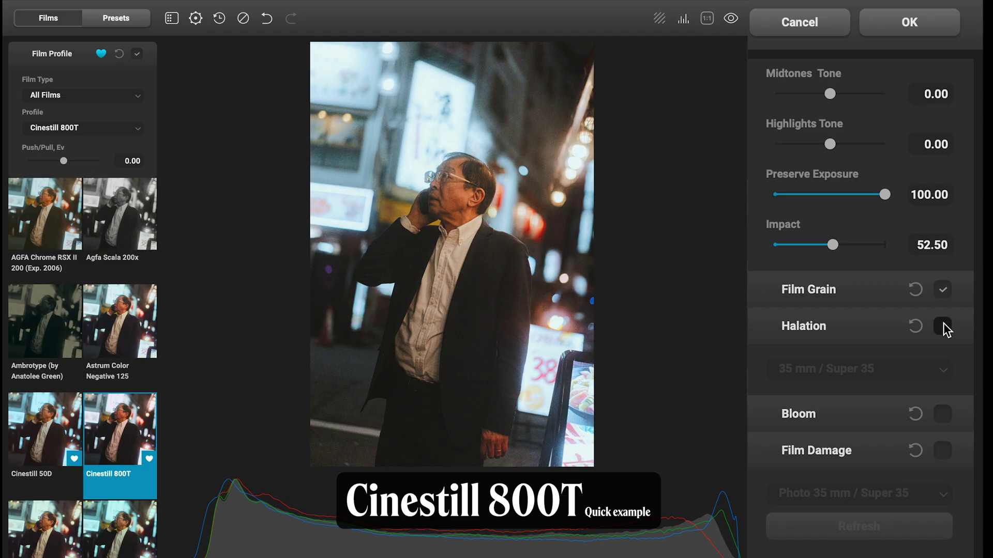
Step: Enable Halation set to 35 mm / Super 35 No Remjet, and turn on Bloom
left_click(943, 325)
left_click(868, 368)
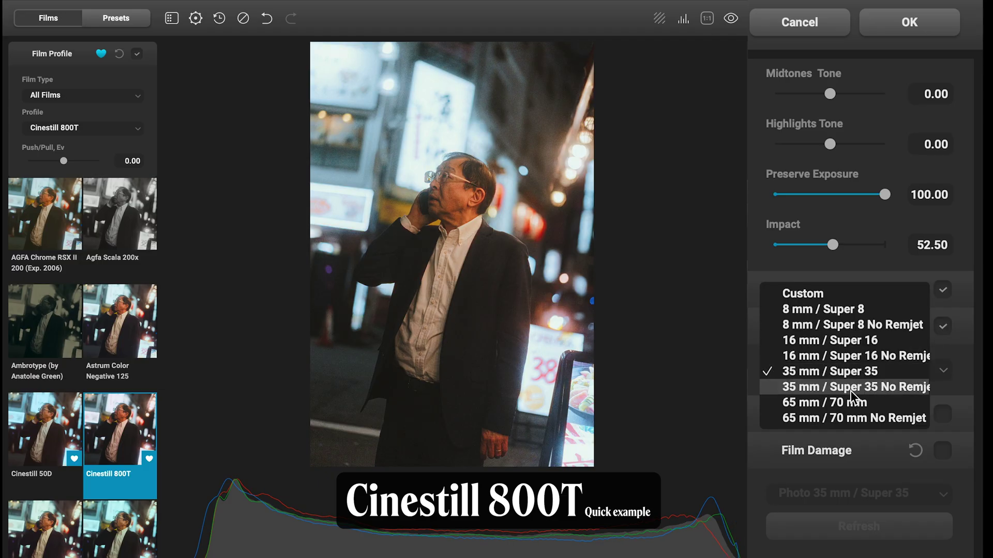
left_click(850, 388)
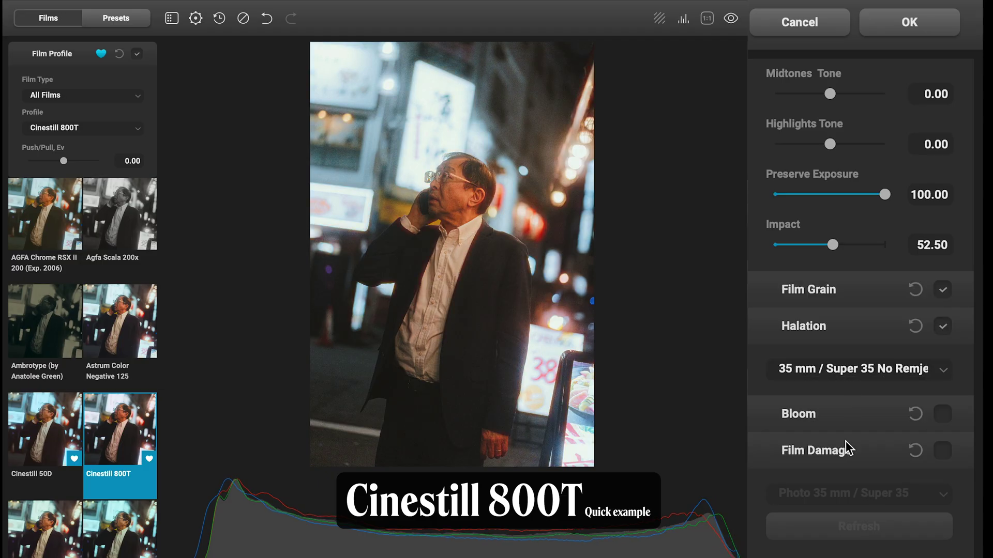
left_click(848, 423)
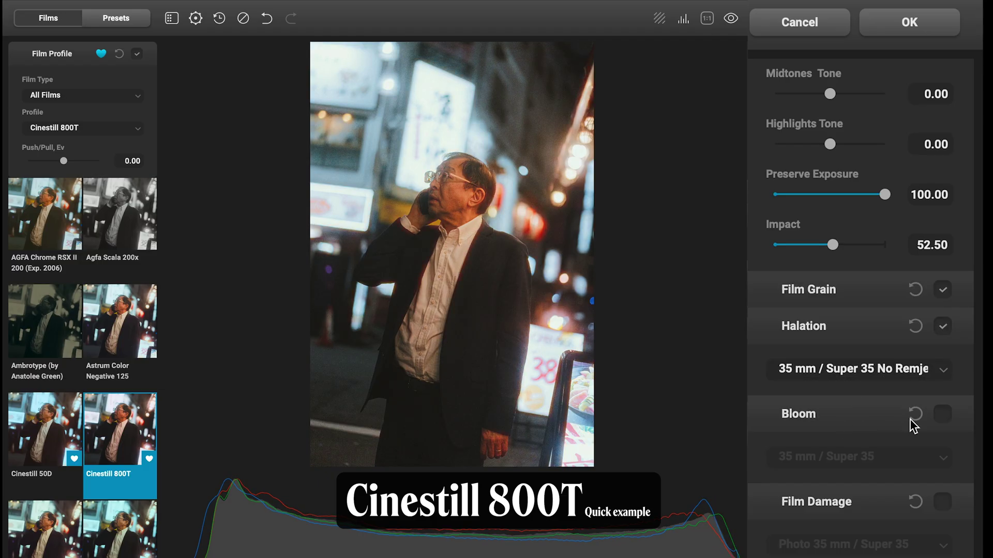
left_click(935, 420)
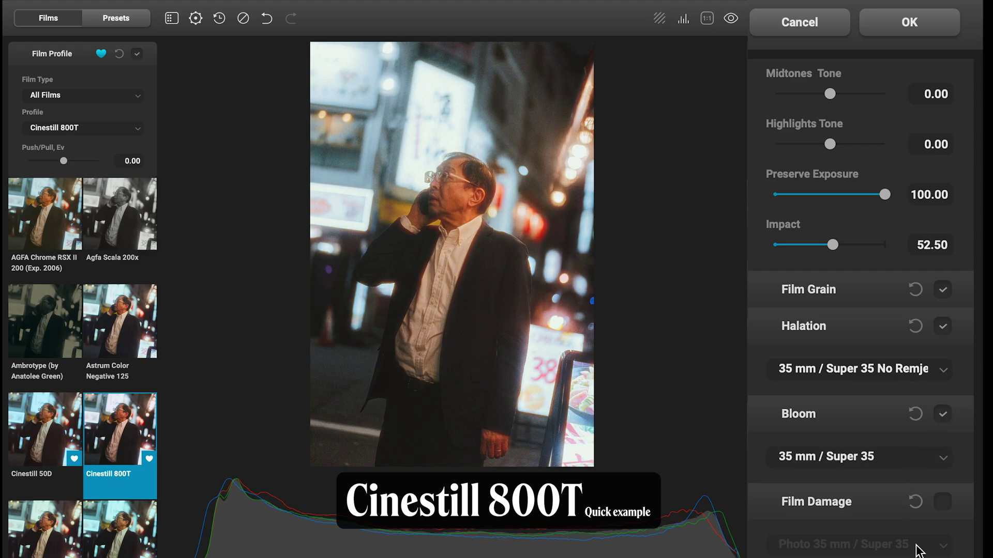
Step: Enable Film Damage with the Photo 8 mm / Super 8 format
left_click(941, 502)
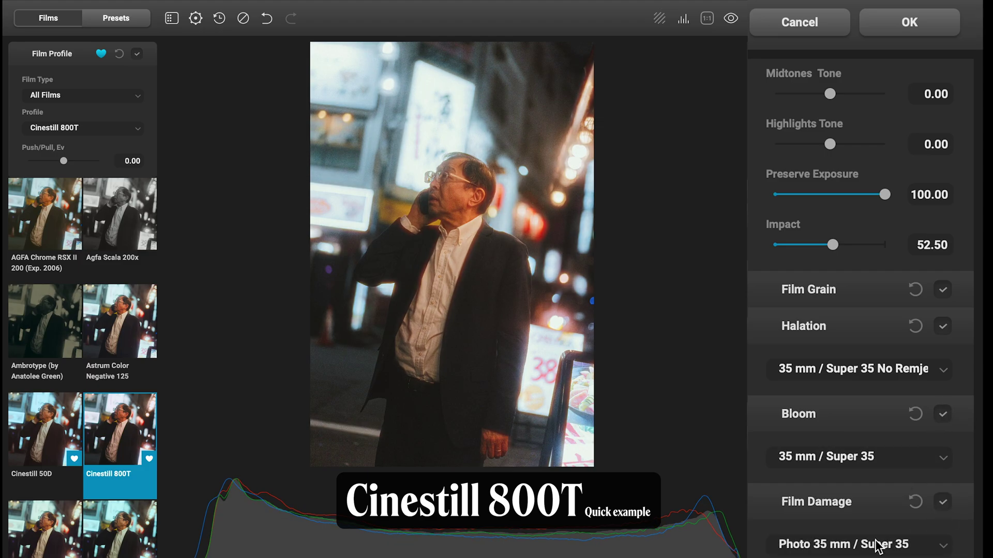
left_click(866, 545)
left_click(848, 512)
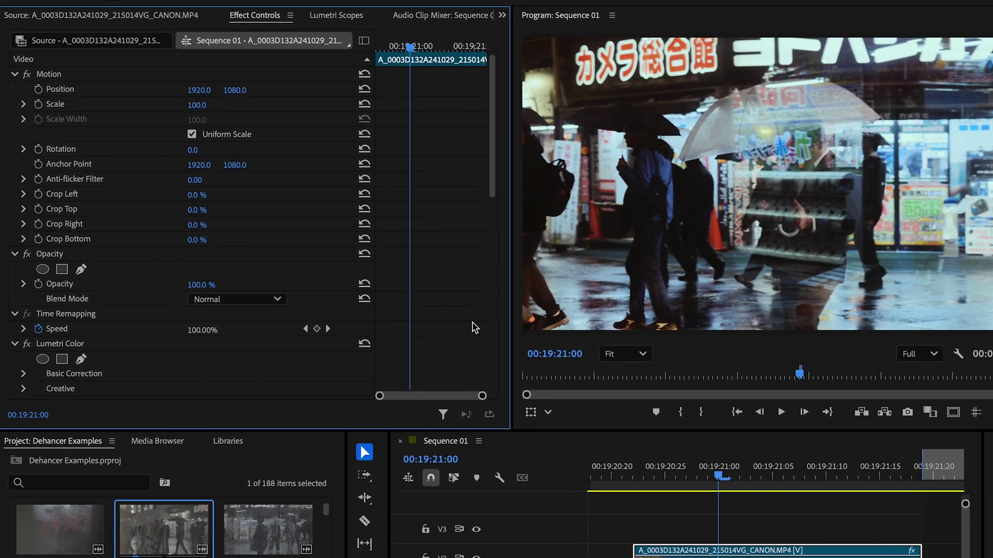
Step: Turn on Clipping Indication in Dehancer Pro's Monitor settings
scroll(447, 326, "down", 10)
scroll(448, 326, "down", 3)
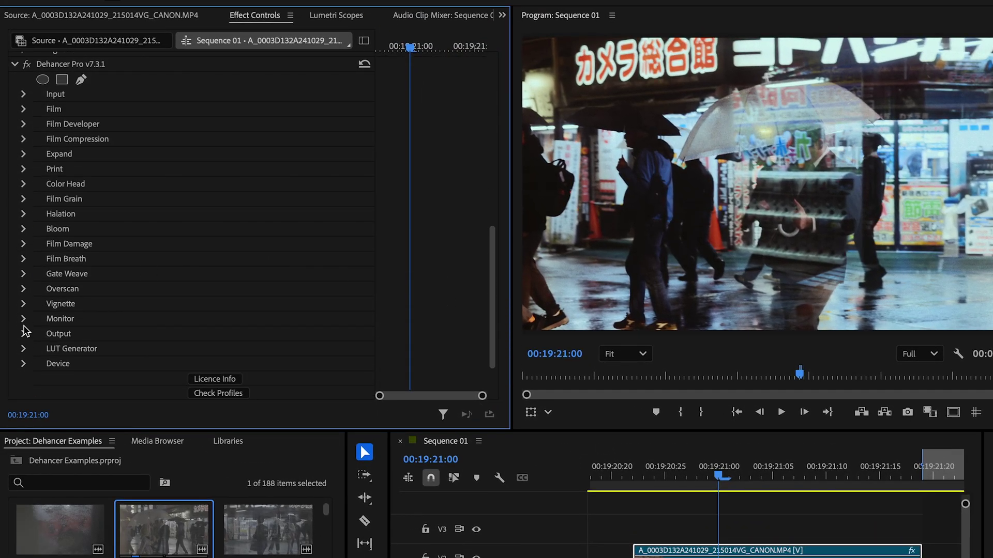
left_click(23, 319)
left_click(191, 349)
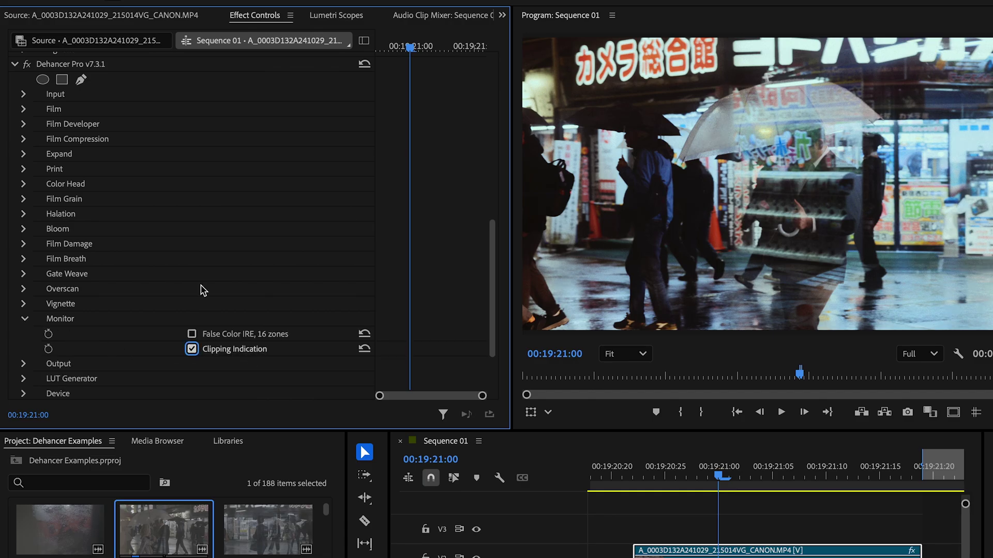
Step: Change the Film profile to Kodak Ektar 100, then Kodak Portra 160
left_click(23, 109)
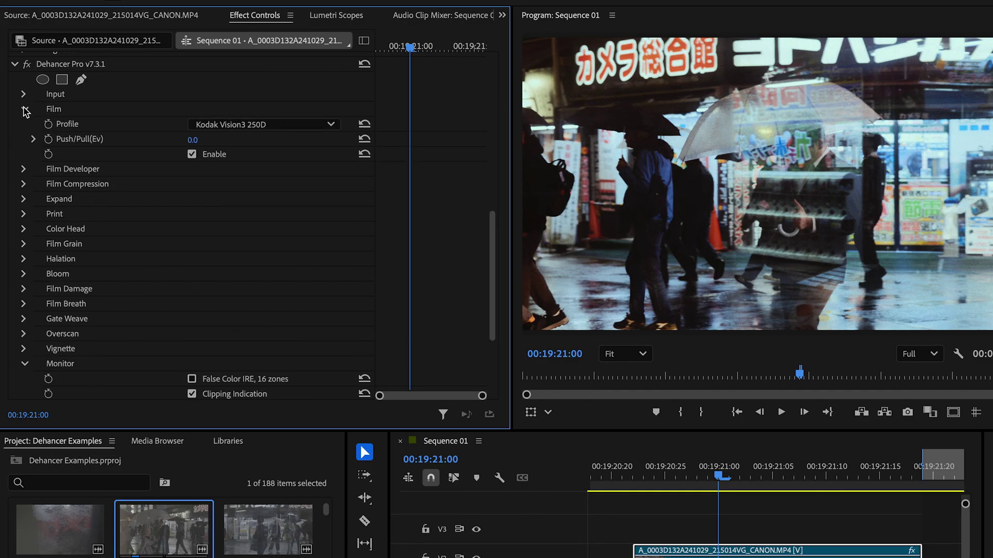
left_click(233, 125)
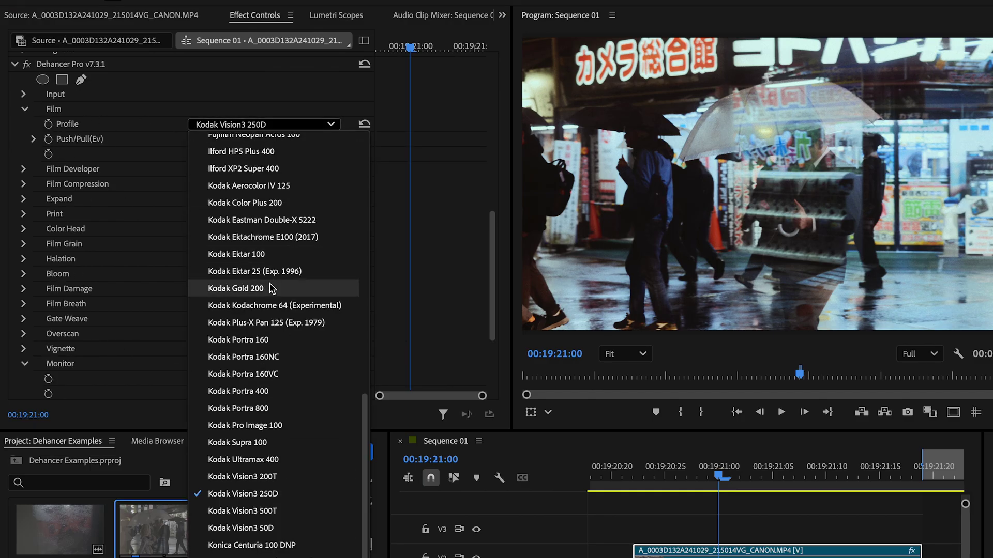
left_click(269, 255)
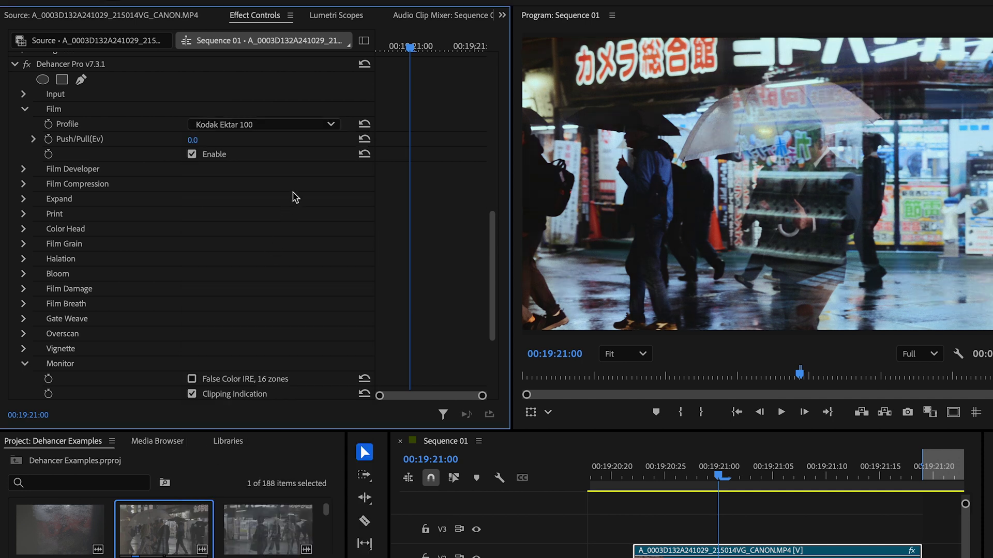
left_click(295, 125)
left_click(300, 340)
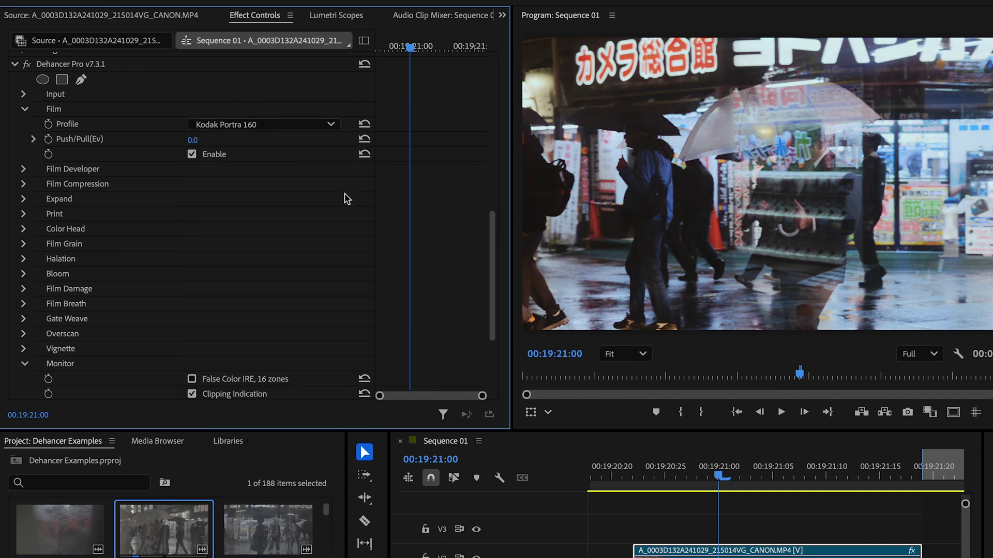
left_click(339, 130)
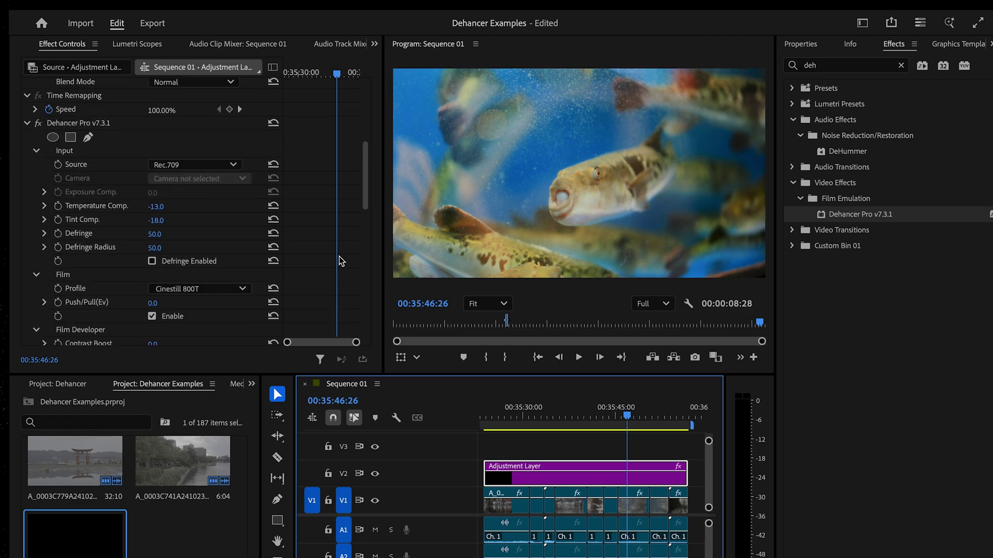
Step: Collapse Dehancer Pro and scrub the adjustment layer's Opacity to compare ungraded footage
left_click(27, 123)
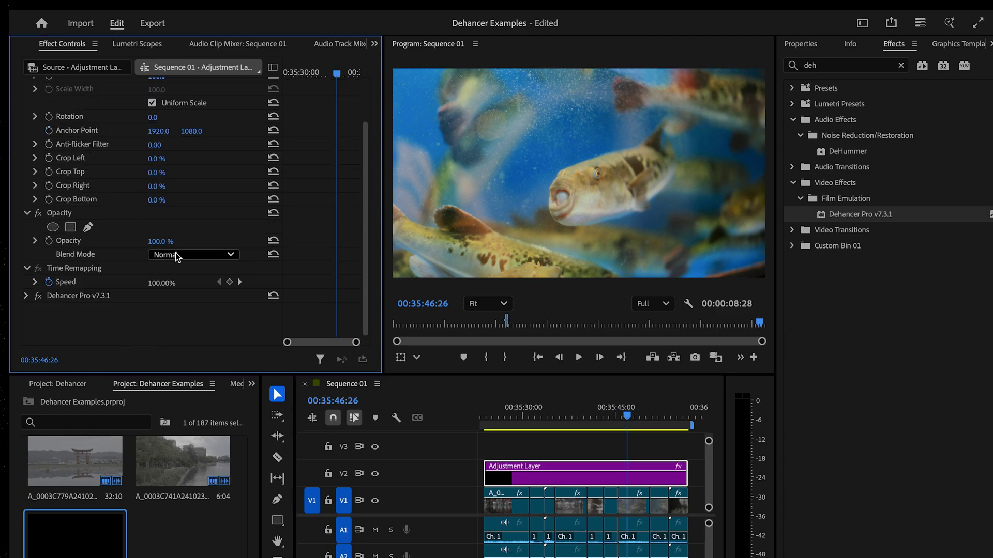
mouse_move(155, 242)
left_mouse_down()
mouse_move(104, 242)
mouse_move(155, 242)
left_mouse_up()
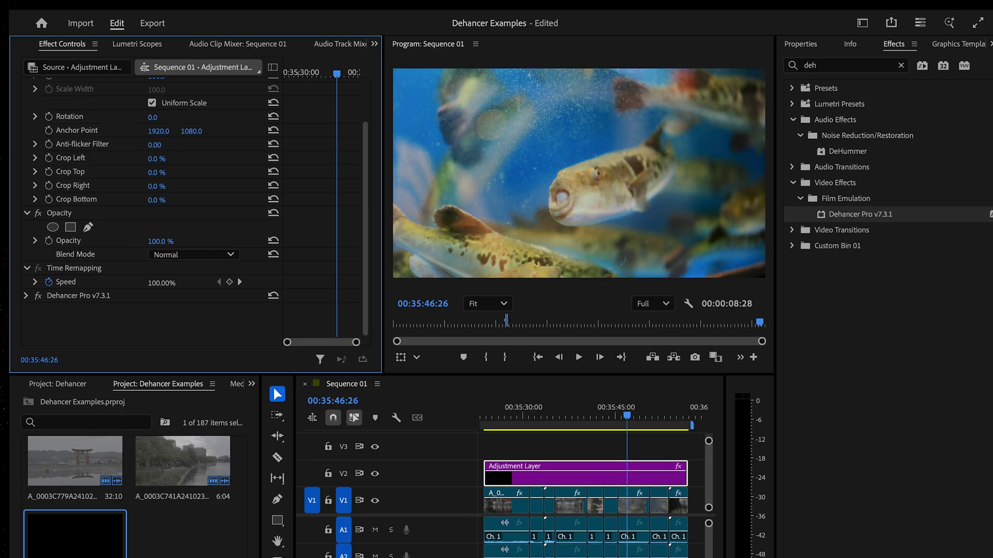